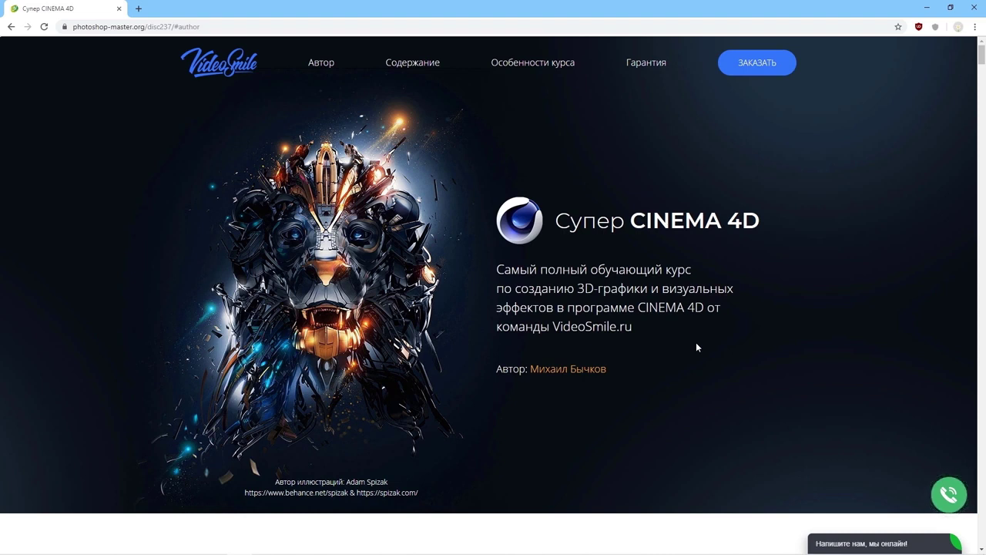
Step: Browse the course page sections, then add a camera at the current viewport
left_click(414, 67)
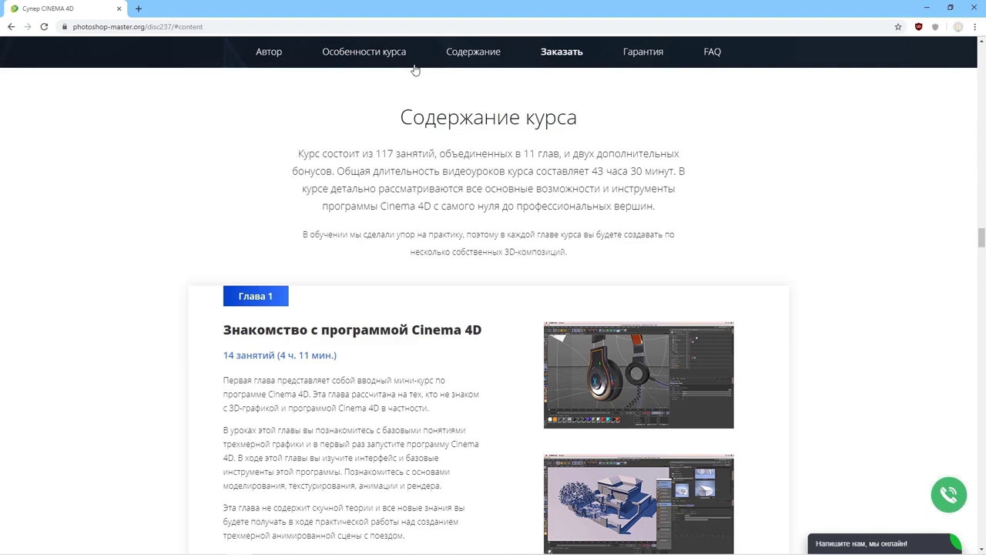
left_click(269, 52)
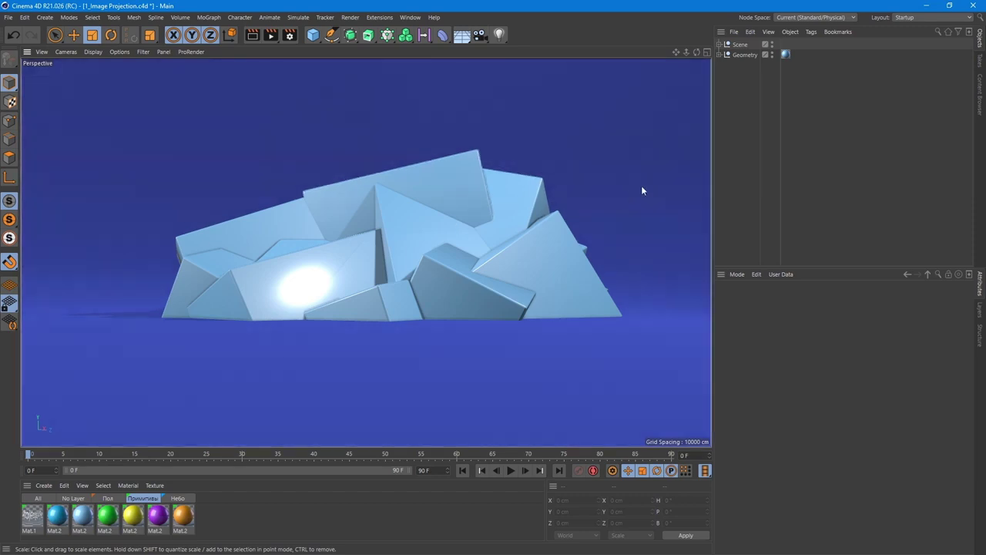
left_click(480, 35)
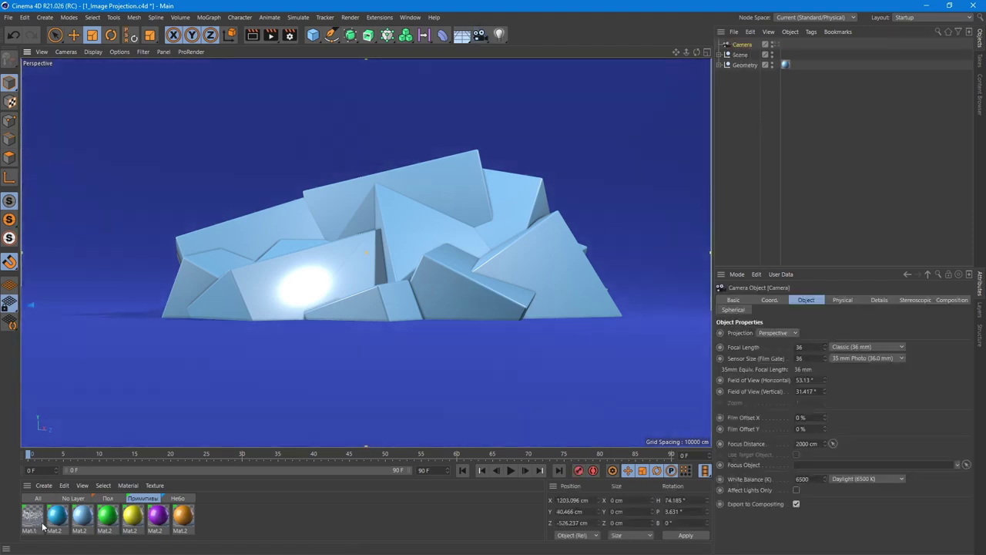
Step: Apply Mat.1 to Geometry and set its texture projection to Camera Mapping
mouse_move(43, 526)
left_mouse_down()
mouse_move(499, 458)
mouse_move(747, 65)
left_mouse_up()
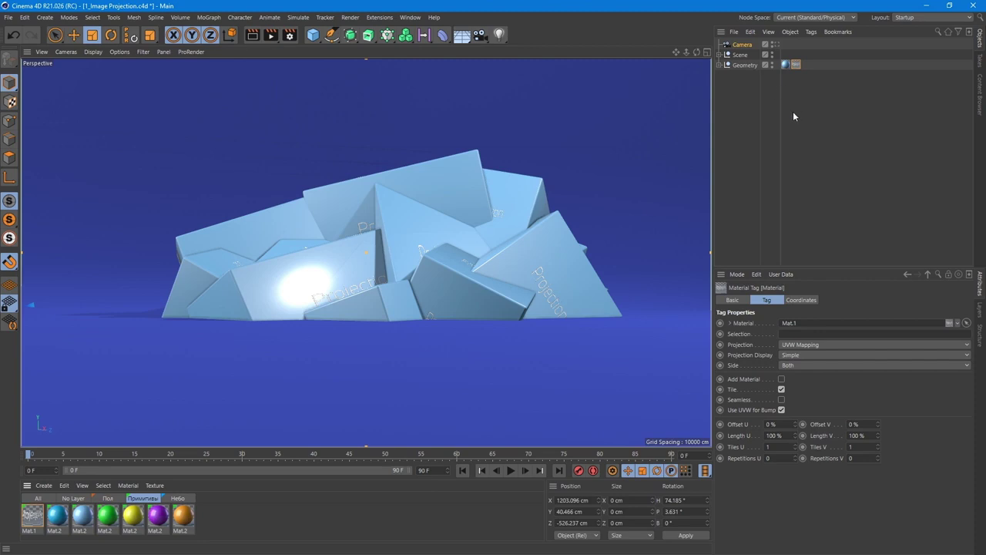
left_click(797, 346)
left_click(805, 445)
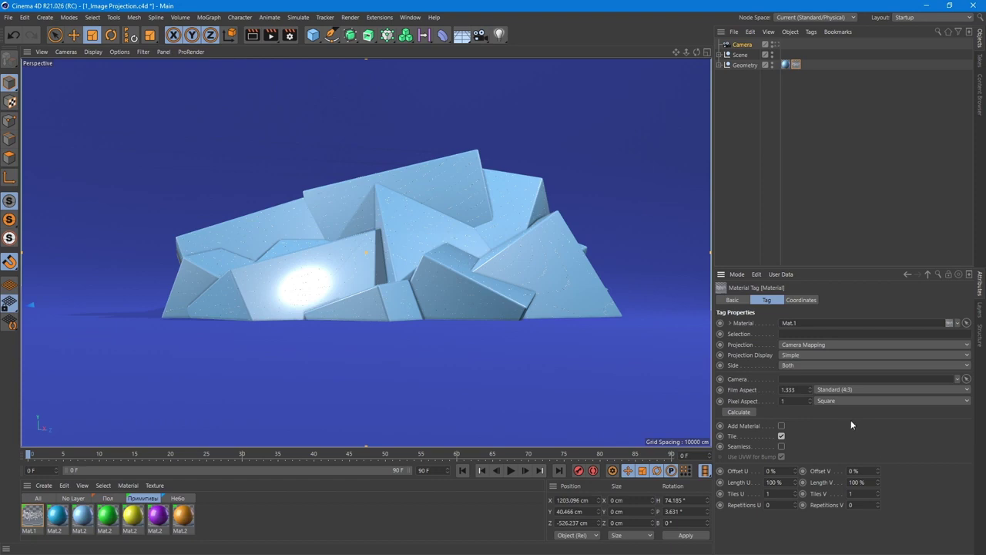
Step: Choose Camera as the projecting camera, then orbit the shards and step back through earlier views
left_click(966, 378)
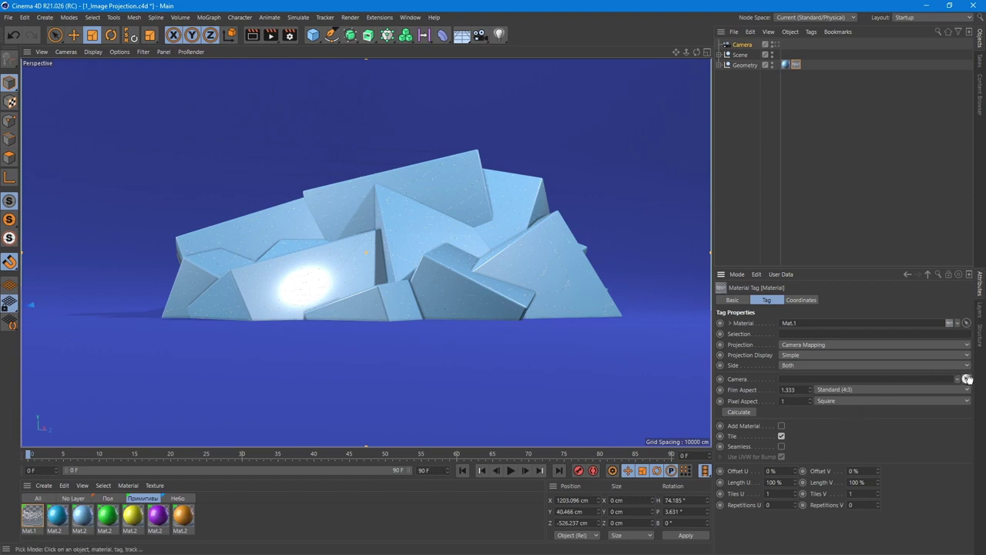
left_click(746, 45)
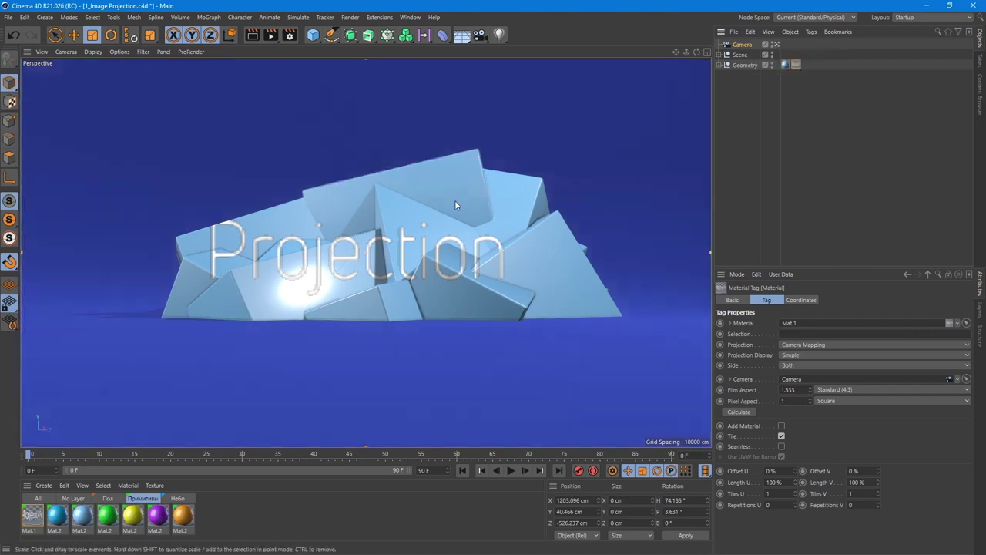
scroll(462, 194, "up", 3)
mouse_move(477, 189)
left_mouse_down("alt")
mouse_move(456, 190)
mouse_move(464, 194)
left_mouse_up("alt")
middle_click_drag(464, 195, 459, 192, "alt")
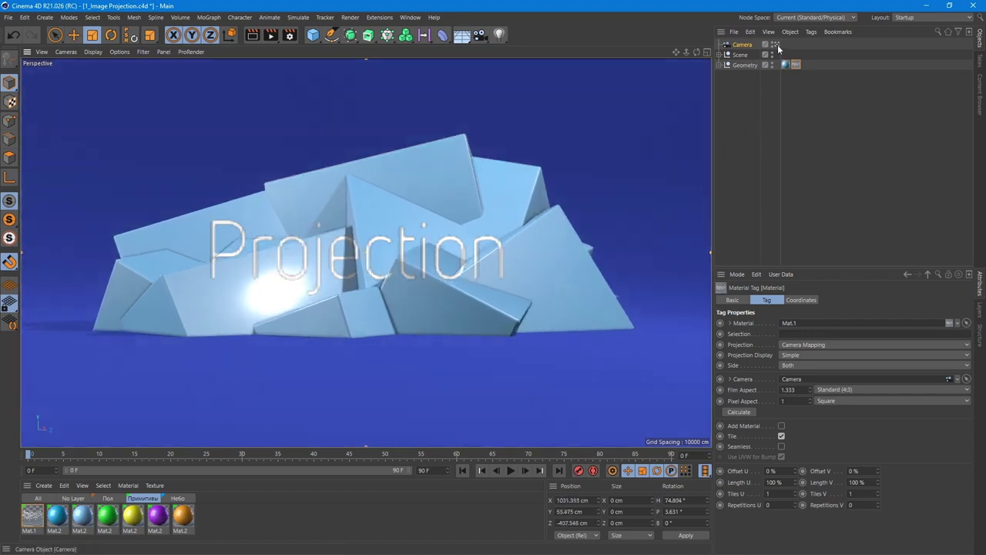
key("ctrl+shift+z")
key("ctrl+shift+z")
key("ctrl+shift+z")
key("ctrl+shift+z")
key("ctrl+shift+z")
key("ctrl+shift+z")
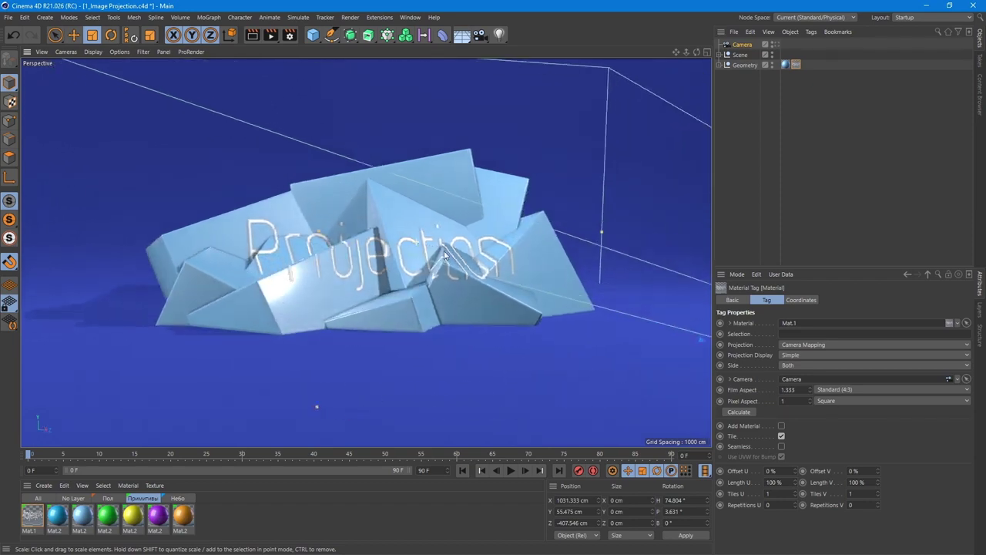
key("ctrl+r")
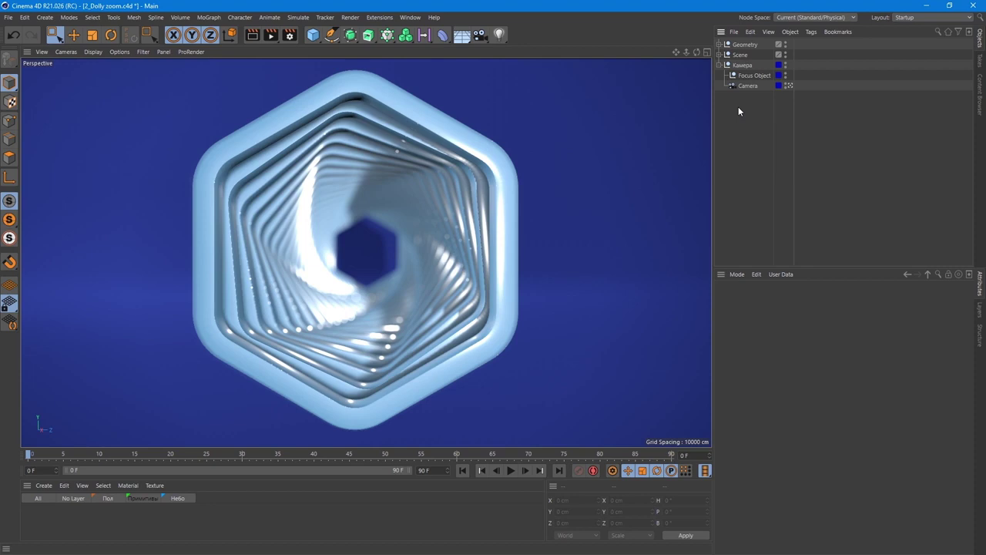
Step: Nudge the Focus Object along X and add a tagged 90 mm Camera pulled back down the tunnel
left_click(754, 76)
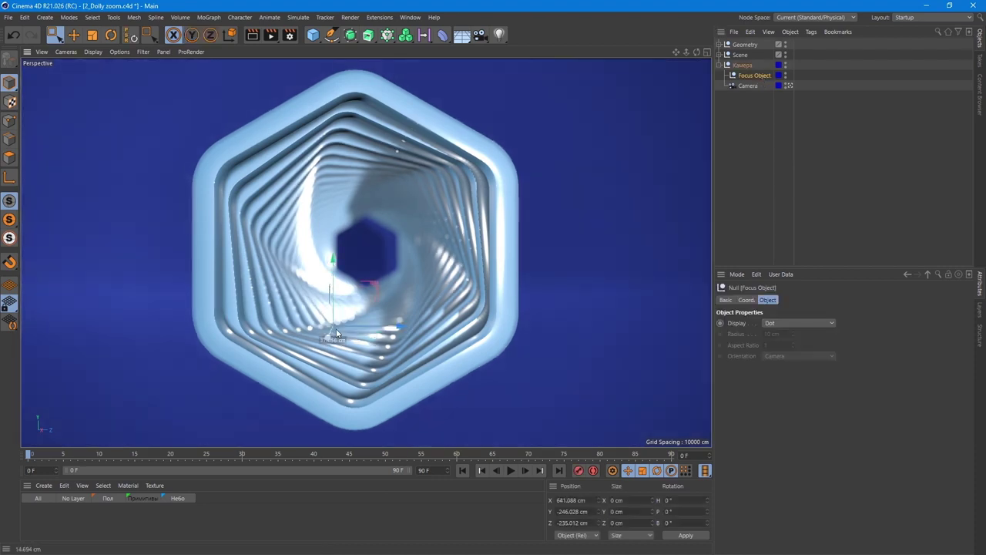
left_click_drag(336, 333, 341, 358)
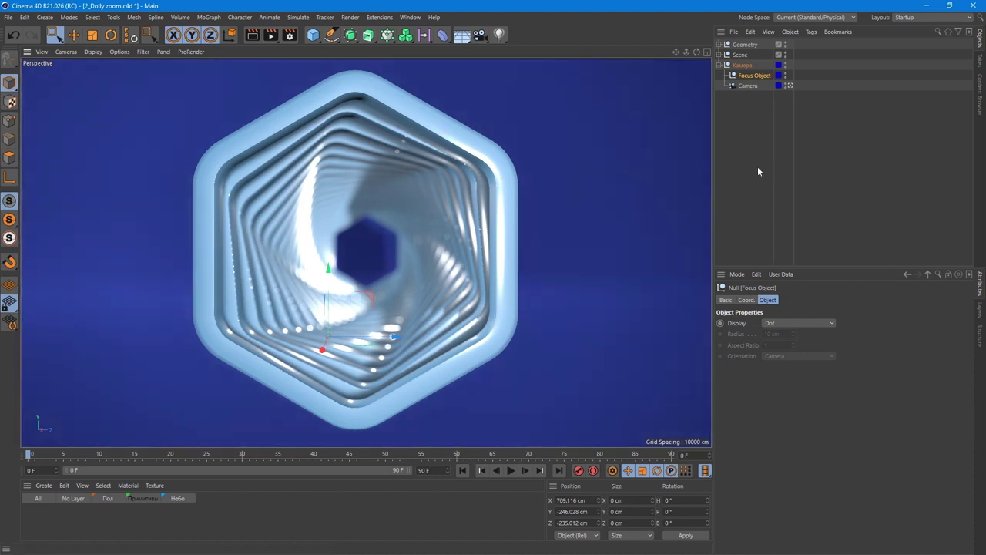
left_click(480, 34)
left_click_drag(788, 96, 789, 44, "ctrl")
double_click(802, 347)
type("90")
key("Return")
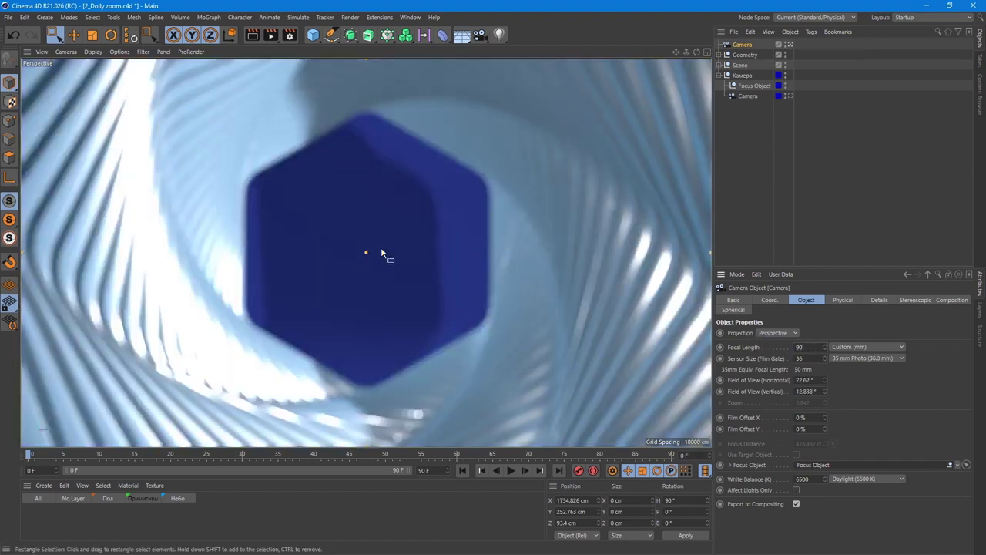
right_click_drag(380, 253, 231, 263, "alt")
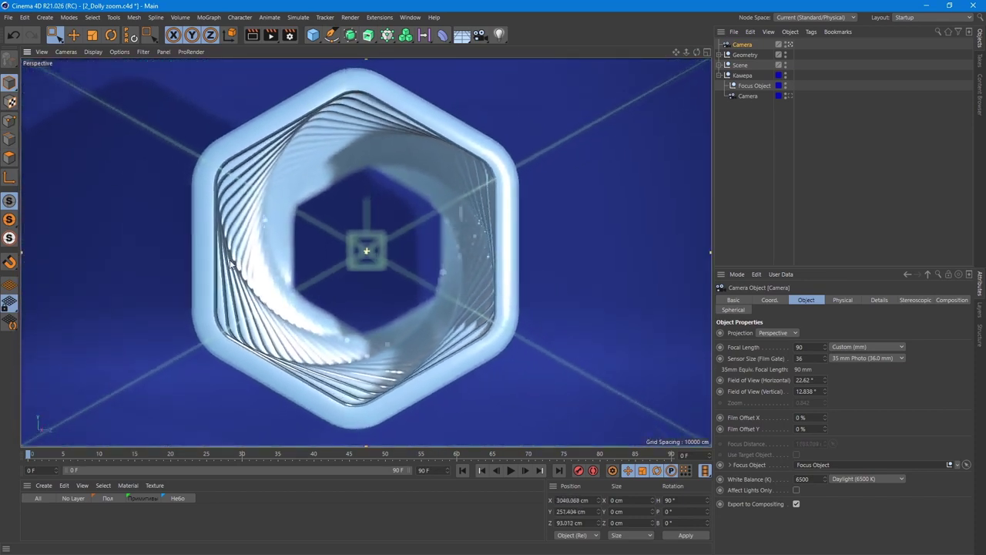
Step: Morph between both cameras, view through Morph Camera, and set Blend to 22.7%
left_click(754, 100, "ctrl")
left_click(482, 36)
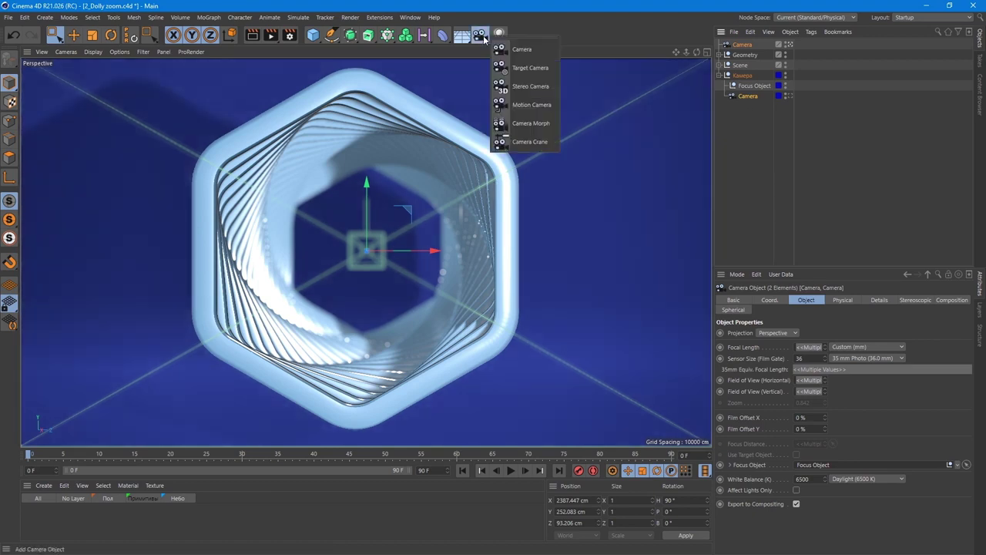
left_click(532, 123)
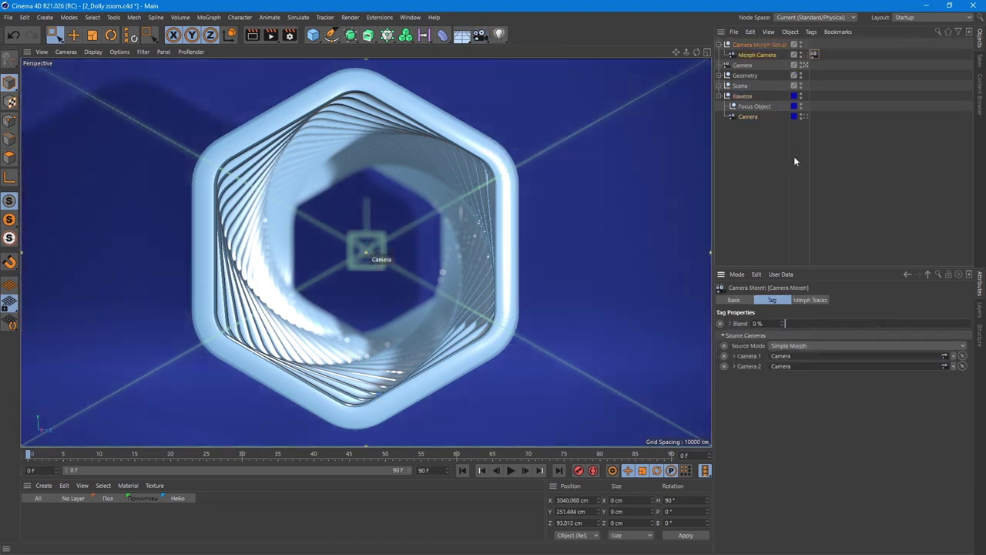
left_click(805, 54)
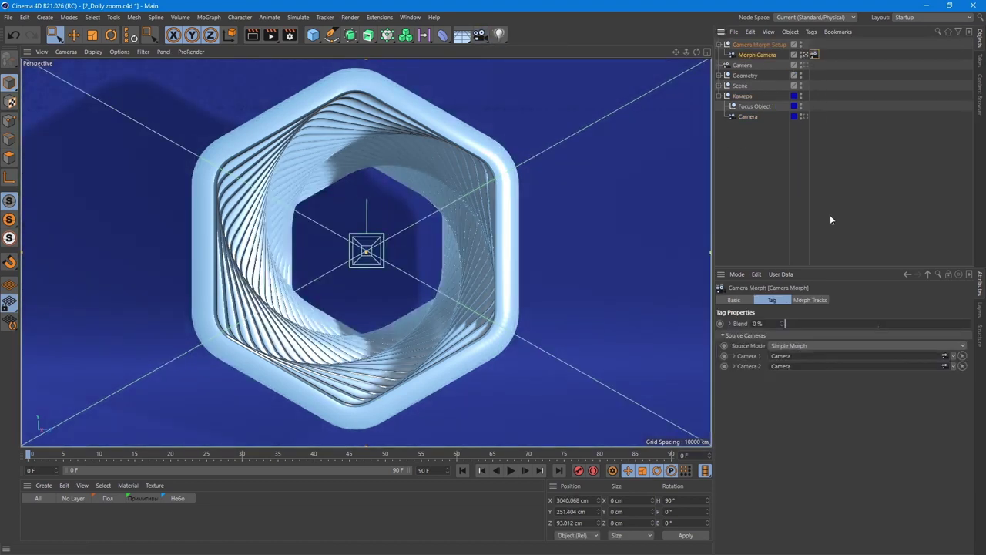
mouse_move(787, 323)
left_mouse_down()
mouse_move(976, 313)
mouse_move(859, 305)
left_mouse_up()
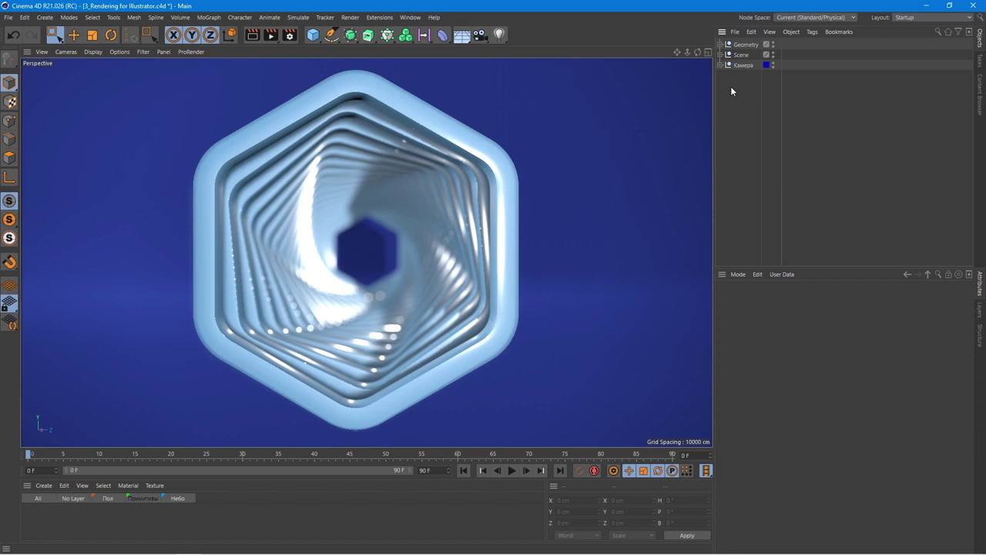
Step: Switch the renderer from Physical to Standard and add the Sketch and Toon effect
left_click(289, 35)
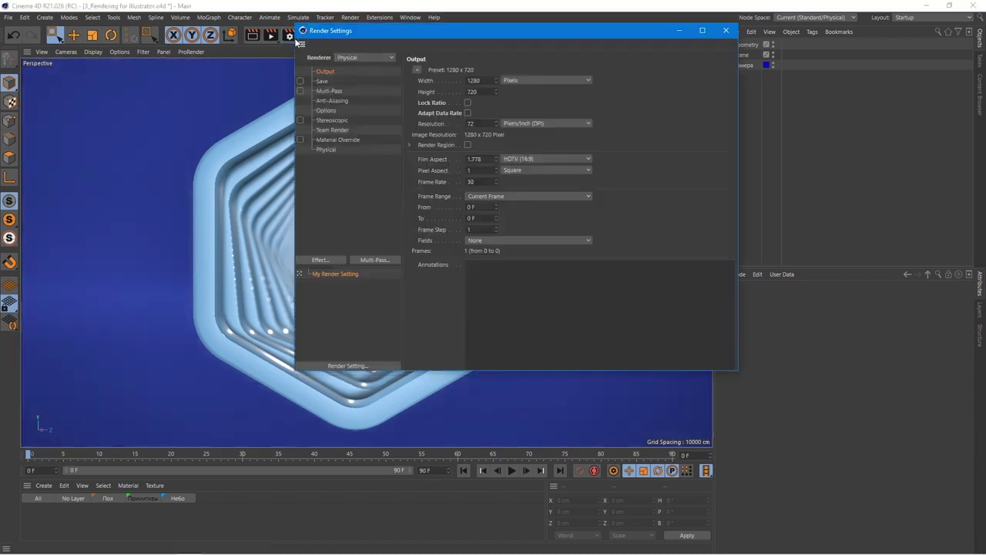
left_click(339, 57)
left_click(352, 69)
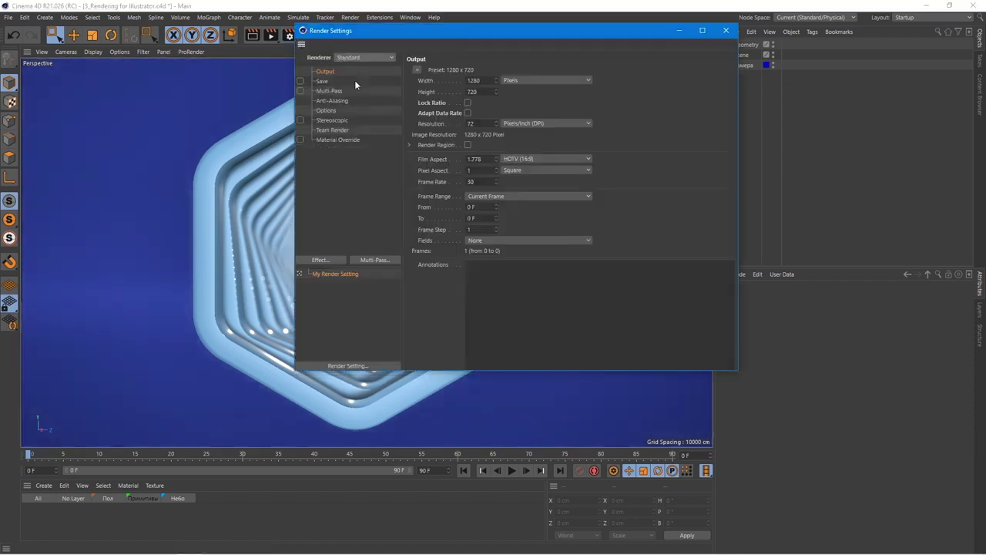
left_click(321, 260)
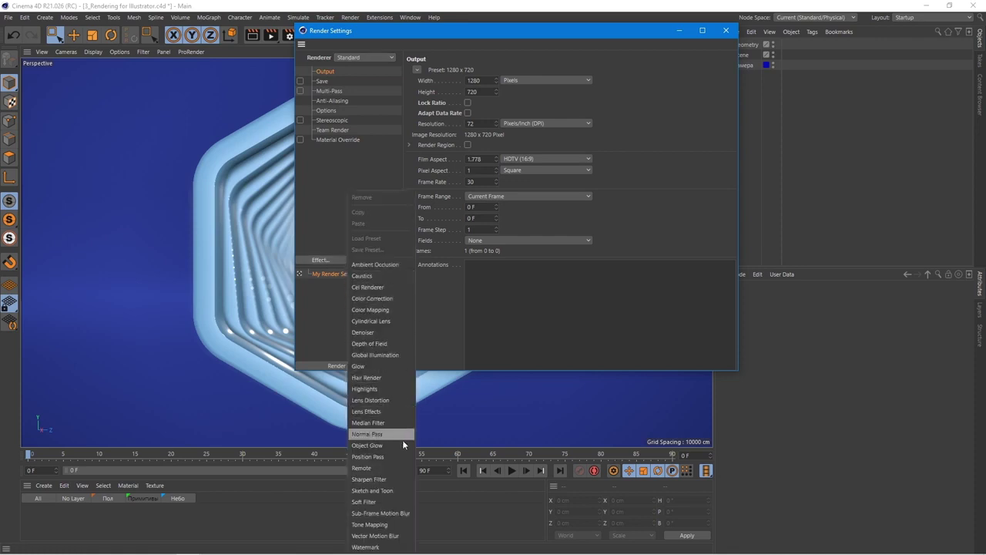
left_click(396, 490)
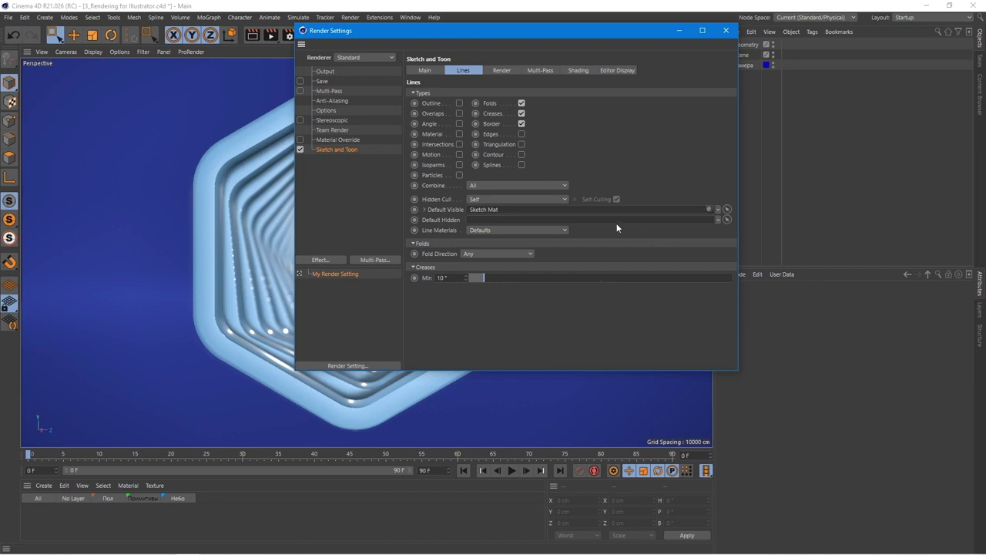
left_click(728, 31)
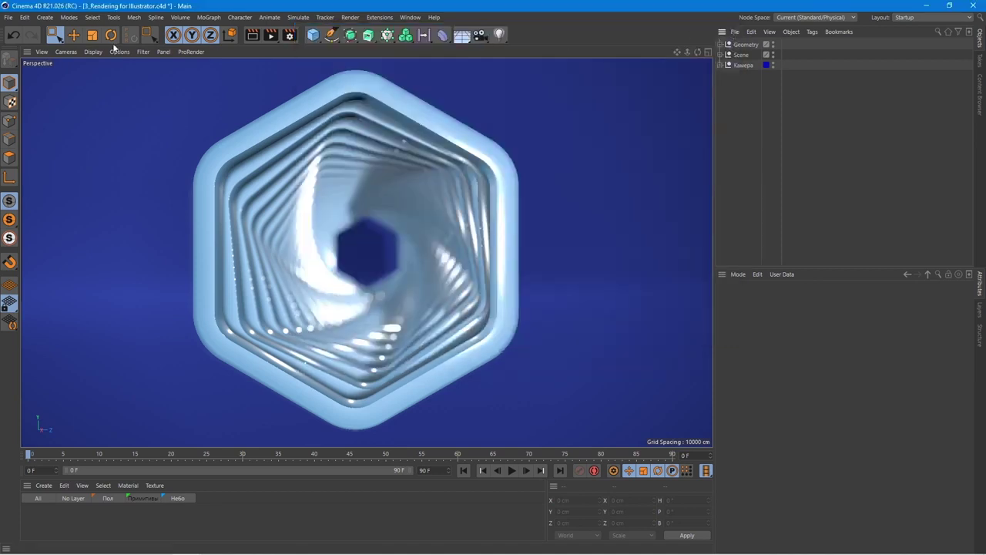
Step: Export the scene to Illustrator as 3_Rendering for Illustrator.ai in Release 6, then switch to Illustrator
left_click(8, 17)
mouse_move(24, 221)
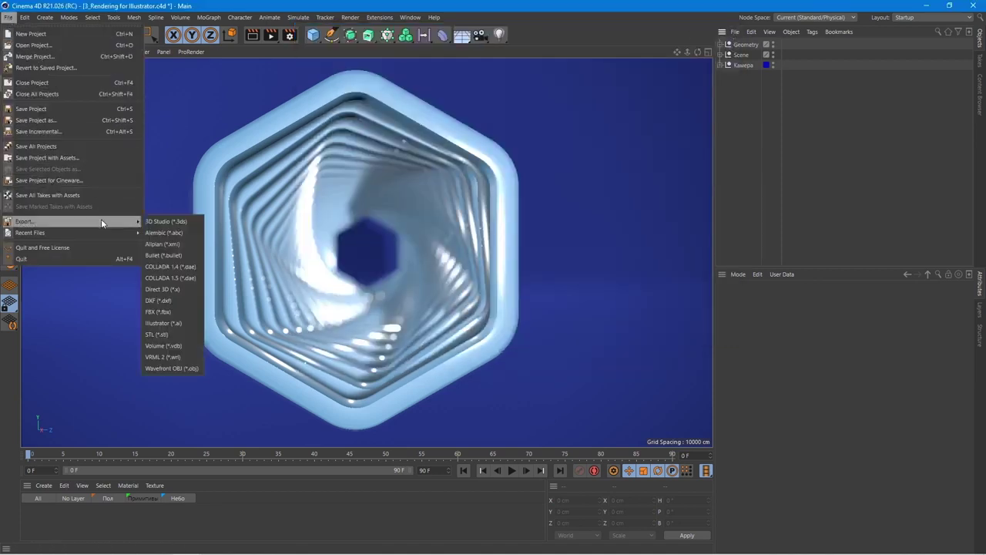
left_click(173, 322)
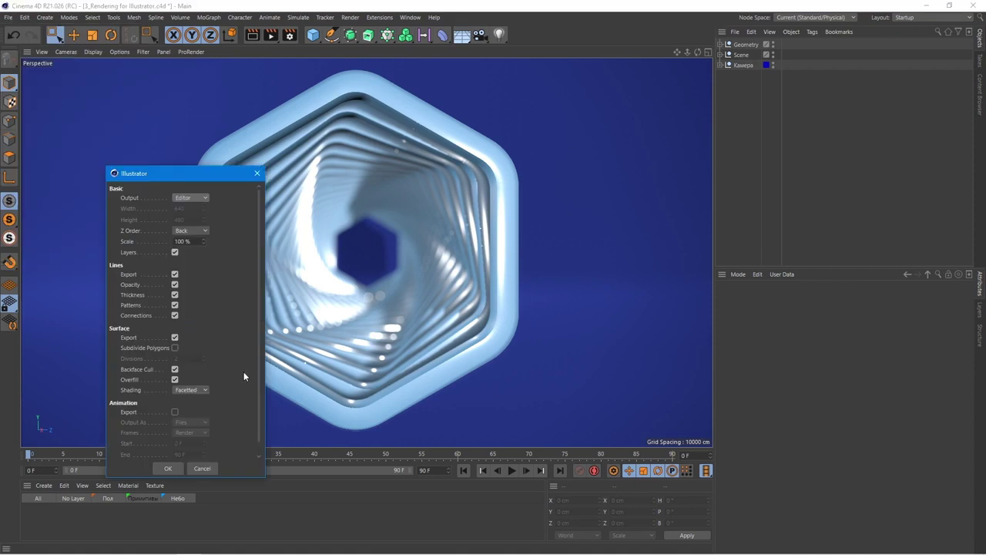
left_click(168, 468)
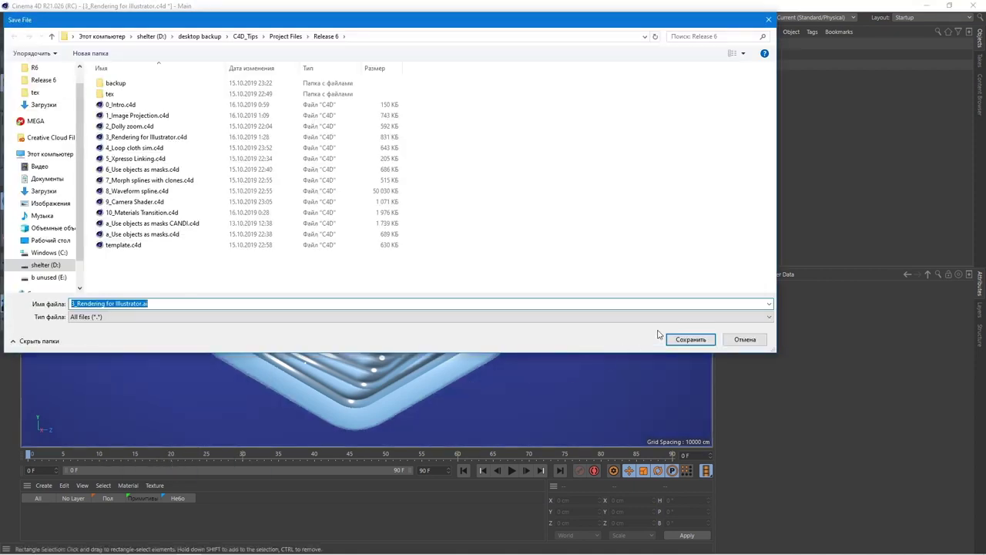
left_click(692, 340)
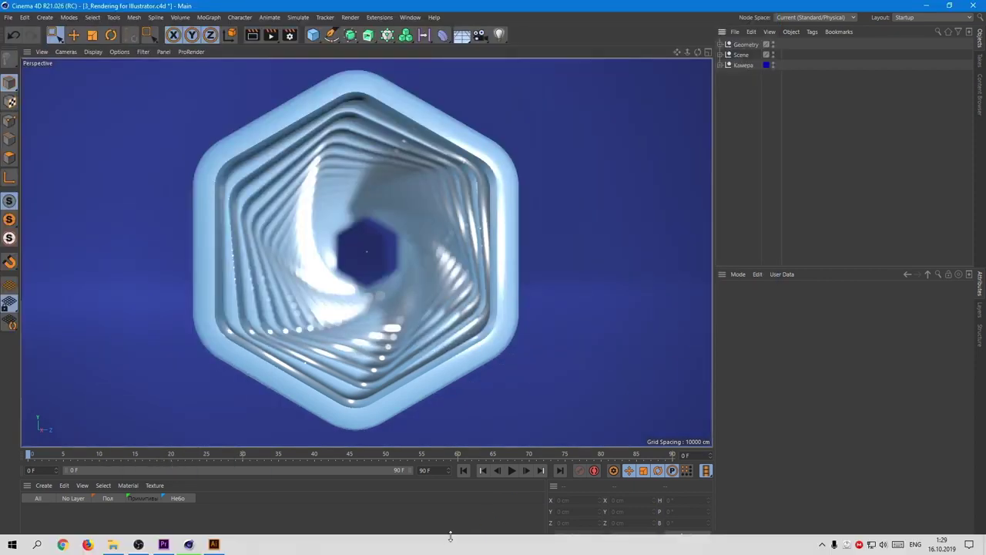
left_click(214, 544)
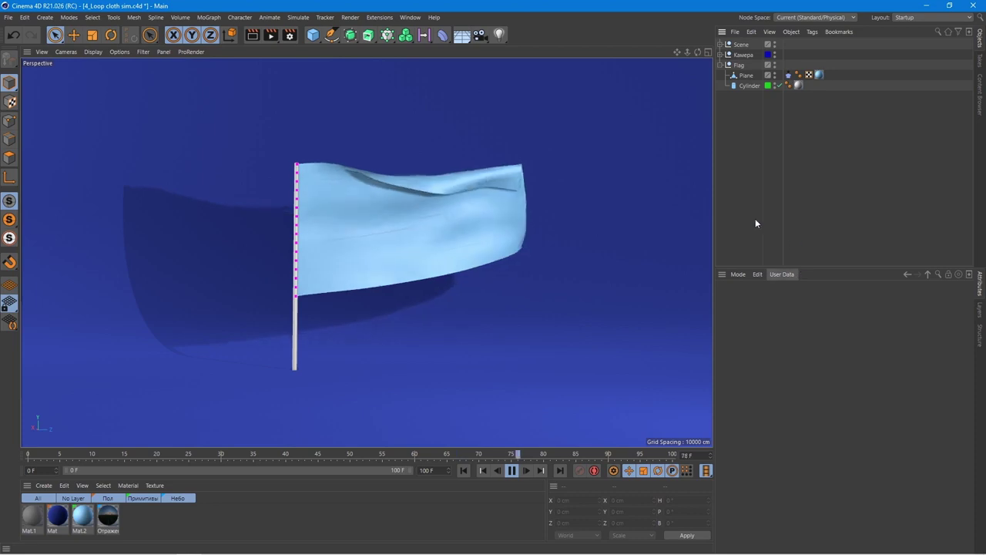
Step: Stop playback and add a Point Cache tag to the Plane flag via command search
left_click(512, 470)
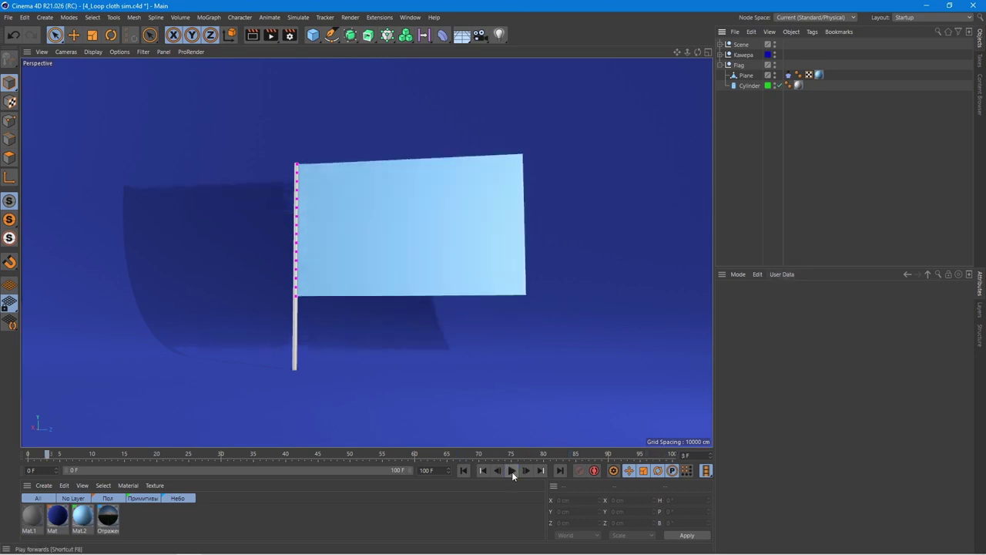
left_click(744, 75)
key("shift+c")
type("point cach")
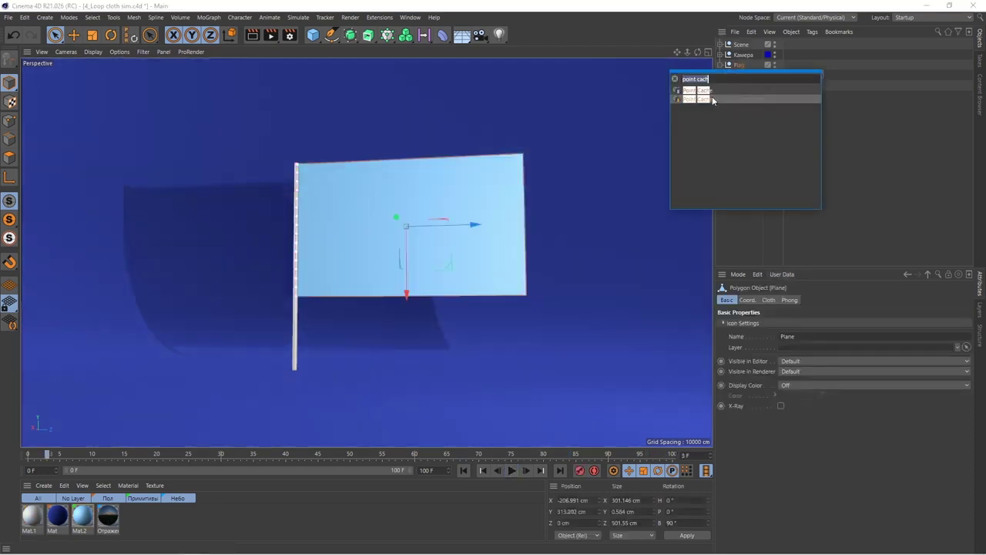
left_click(713, 99)
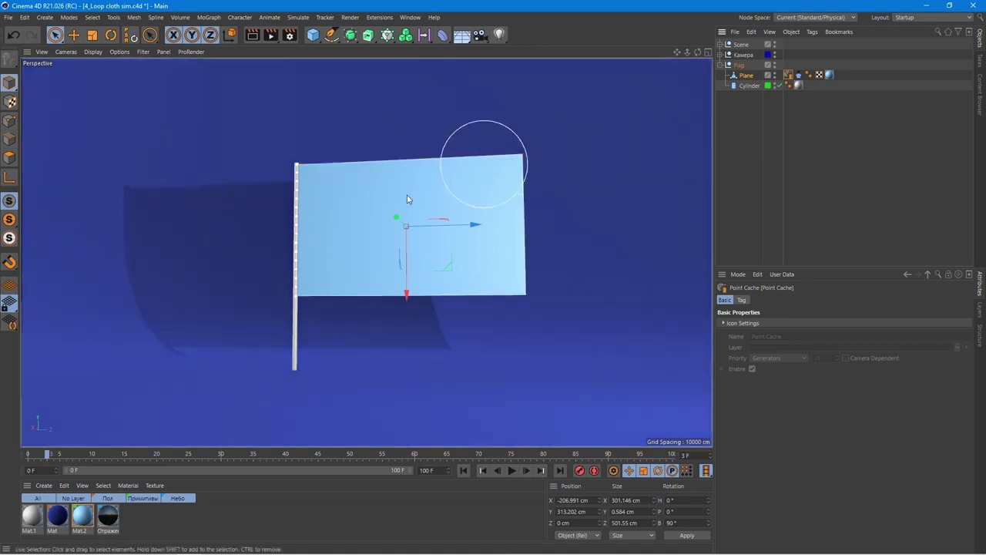
Step: Scrub to frame 34, then store the state and calculate the cloth cache
left_click(60, 456)
left_click_drag(60, 456, 256, 458)
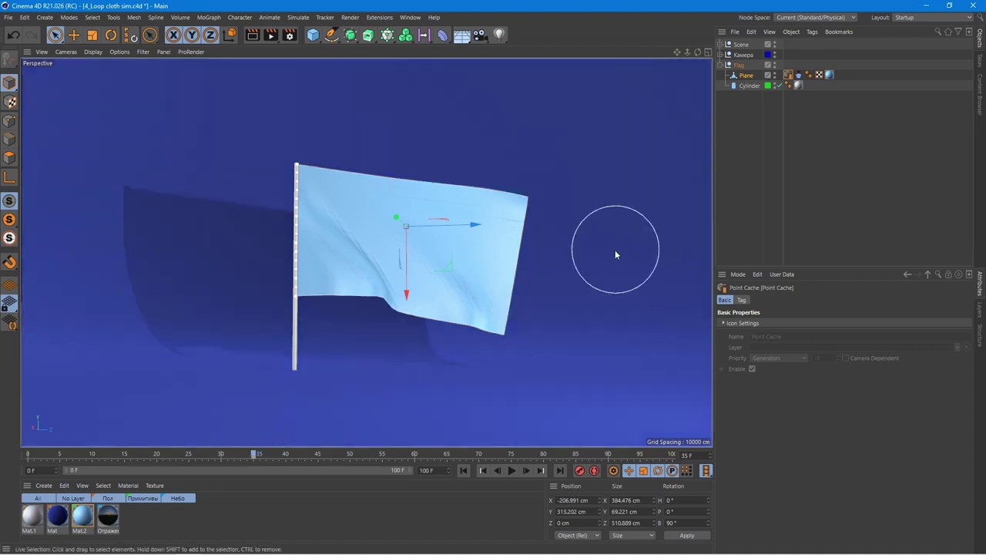
left_click(743, 300)
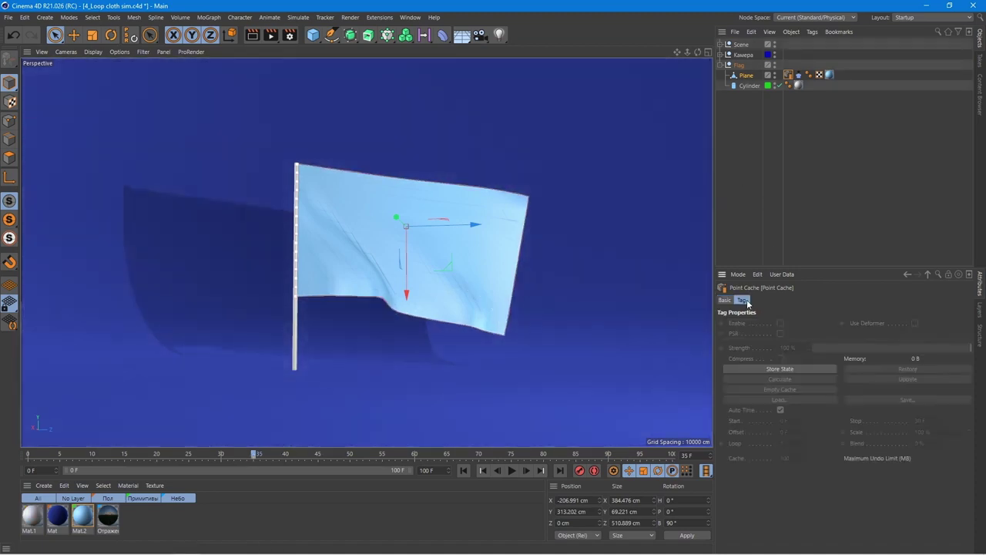
left_click(779, 369)
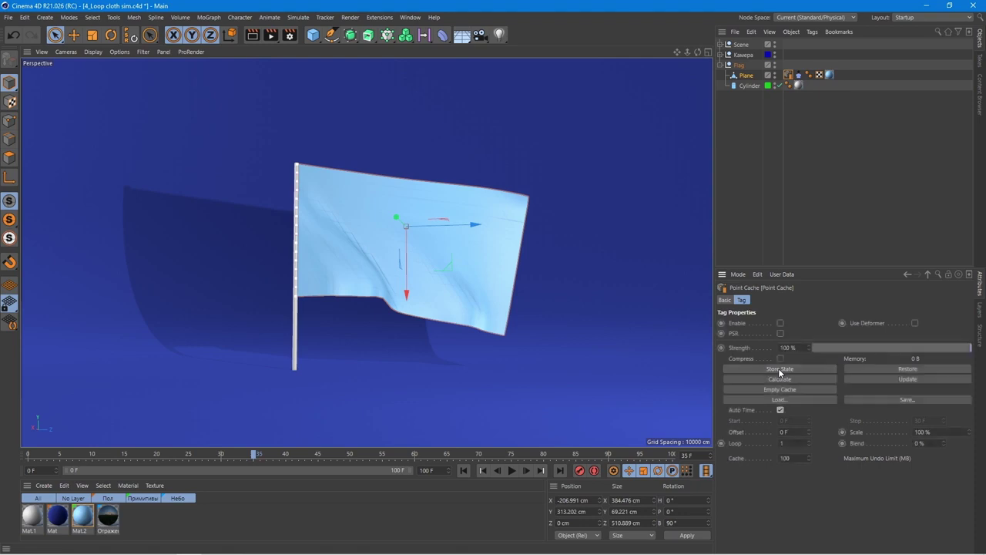
left_click(780, 379)
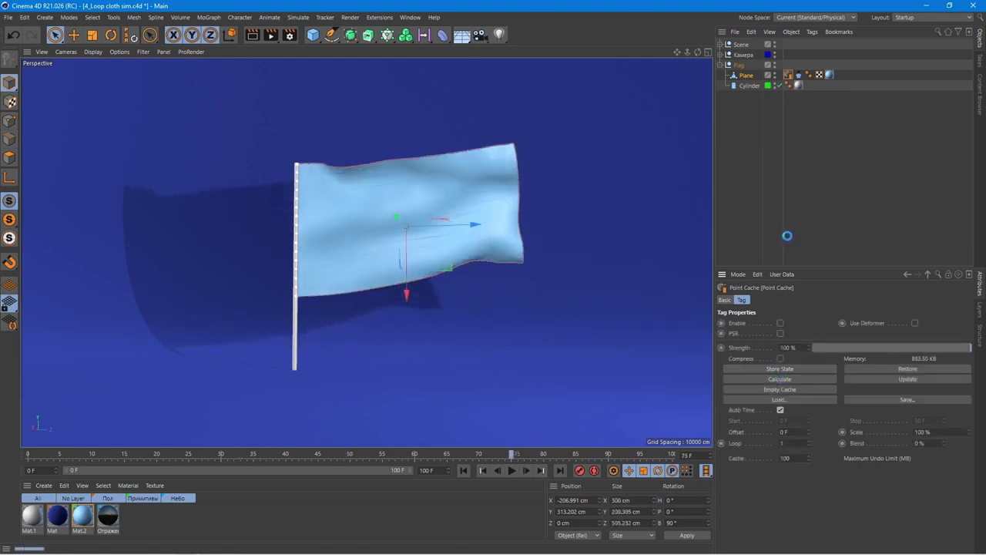
Step: Disable the live simulation in the Plane's Cloth tag
left_click(788, 85)
left_click(727, 300)
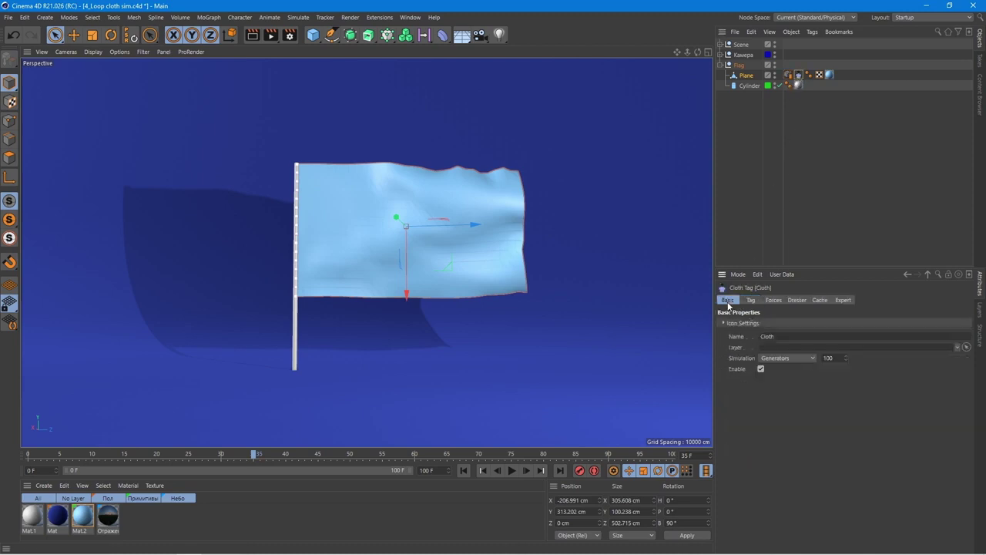
left_click(760, 369)
Step: Set the Point Cache loop count to 4 and extend the scene to 250 frames
left_click(788, 75)
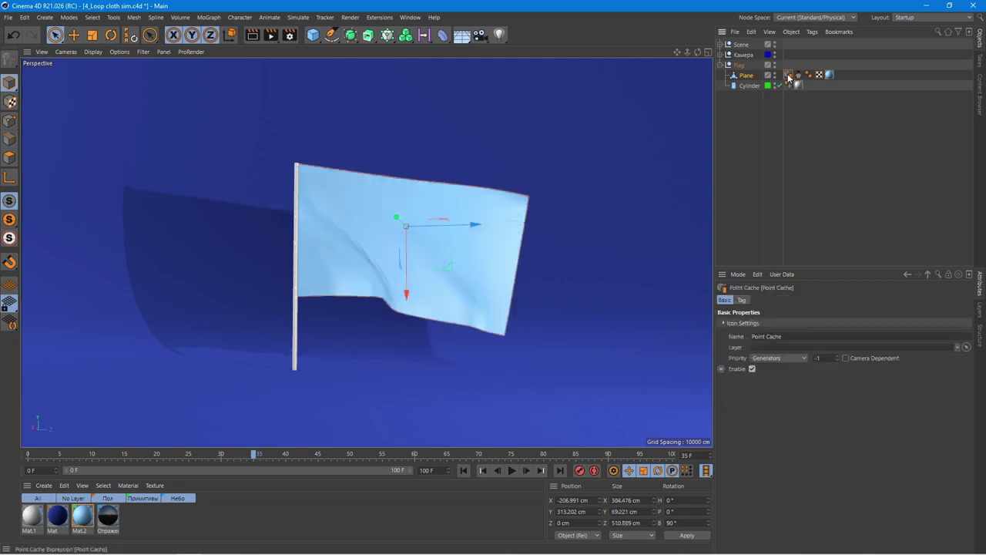
left_click(741, 300)
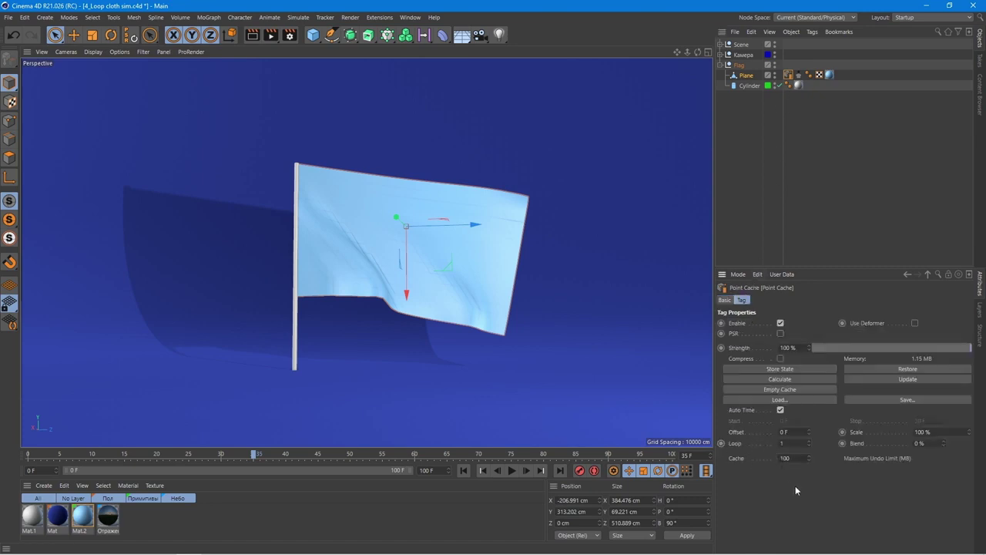
type("4")
left_click(428, 470)
type("1250")
key("Return")
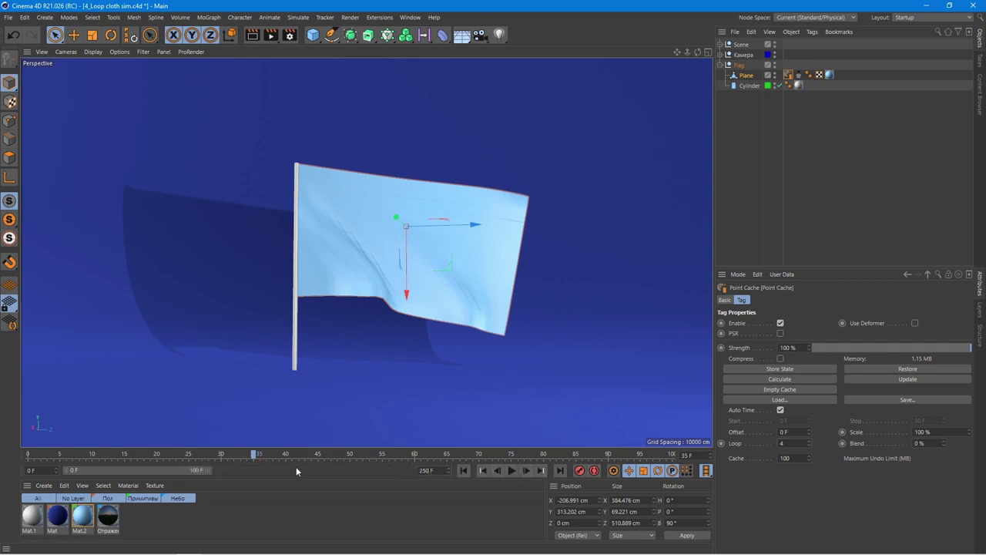
left_click_drag(202, 470, 516, 467)
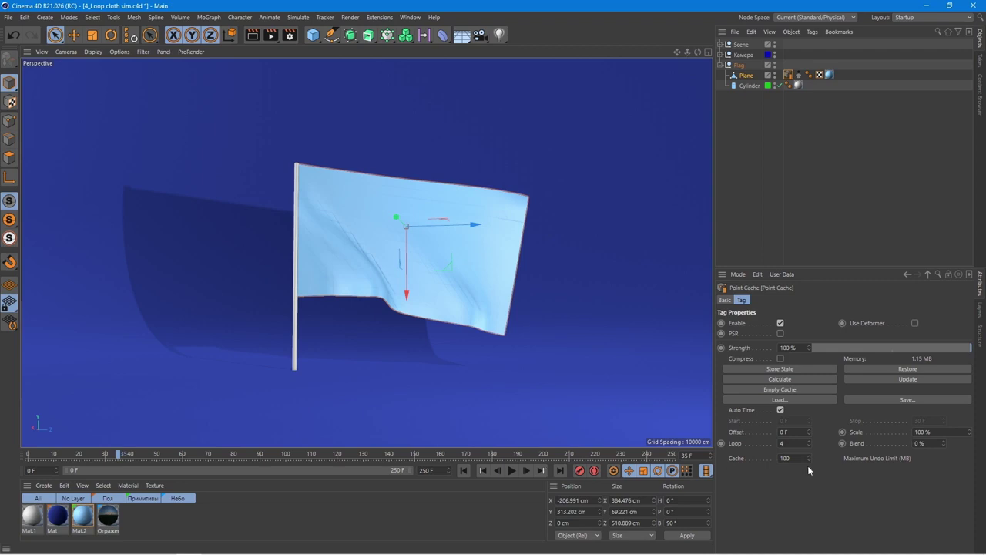
Step: Rewind and play the looping flag animation, stopping around frame 99
left_click_drag(118, 453, 36, 450)
left_click(512, 470)
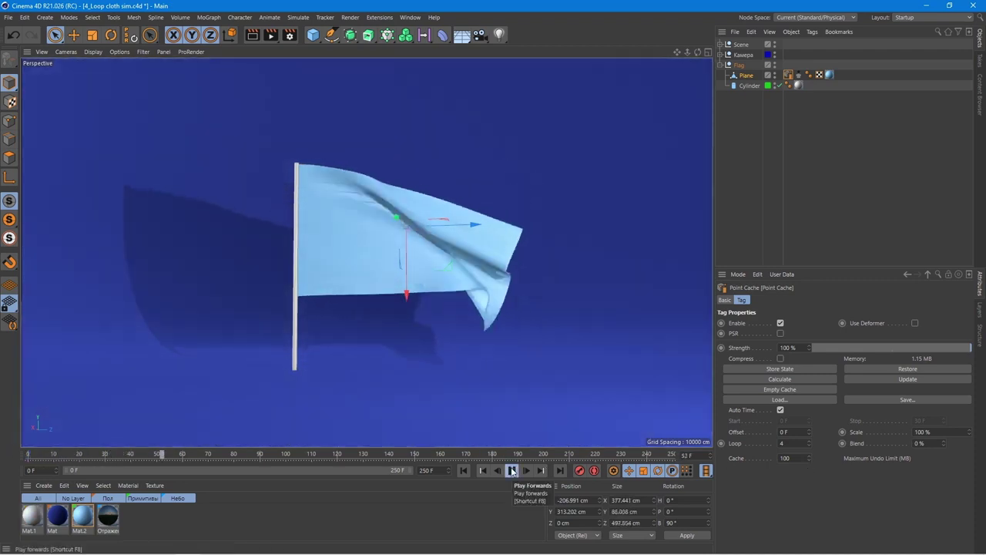
left_click(511, 470)
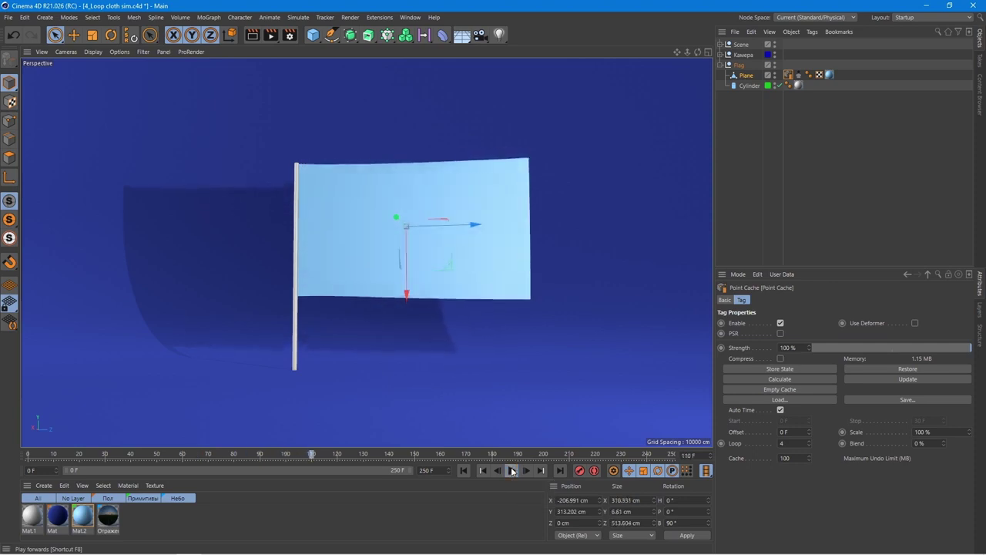
left_click_drag(310, 453, 282, 454)
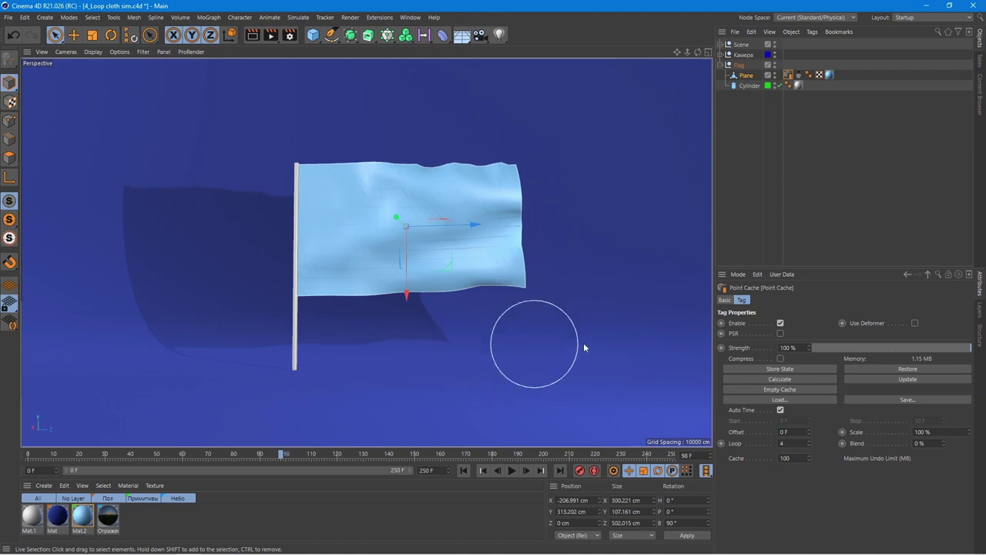
Step: Set the cache Blend to 25 % and replay the flag from frame 70
left_click(921, 443)
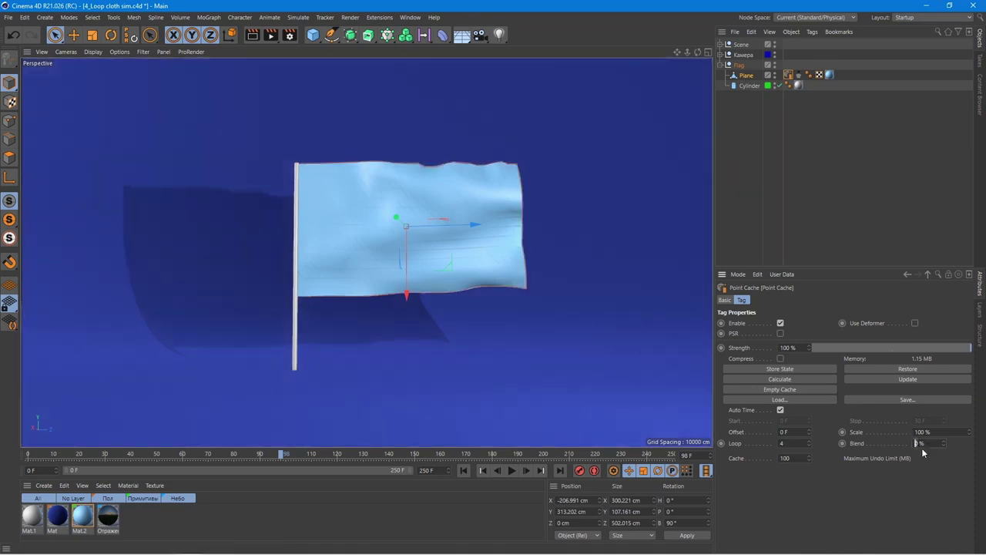
type("2")
type("25")
key("Return")
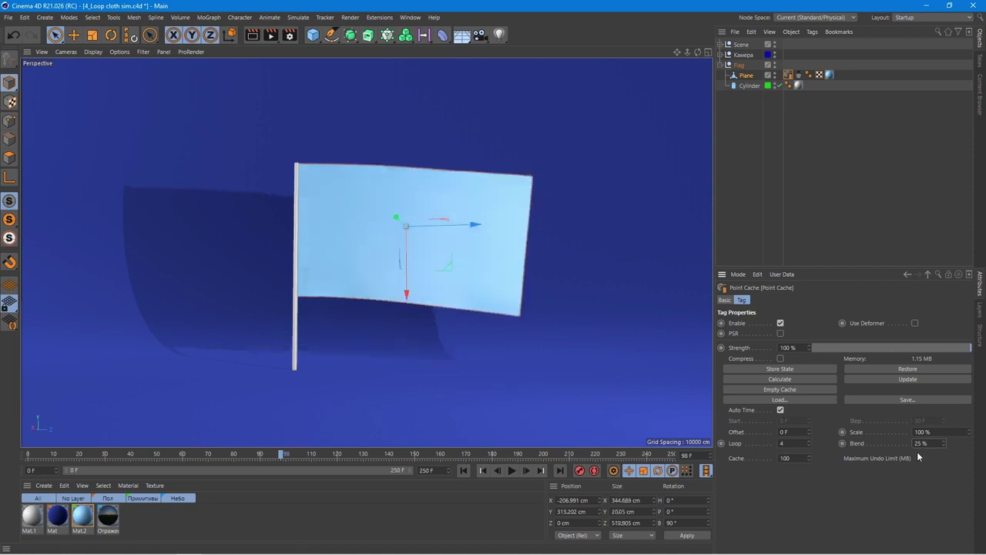
left_click_drag(284, 454, 206, 456)
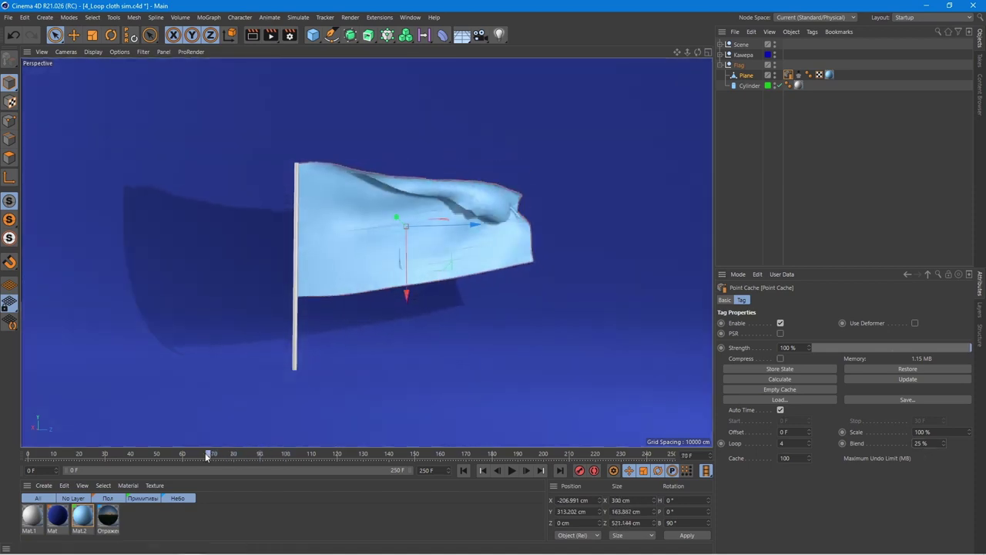
left_click(511, 470)
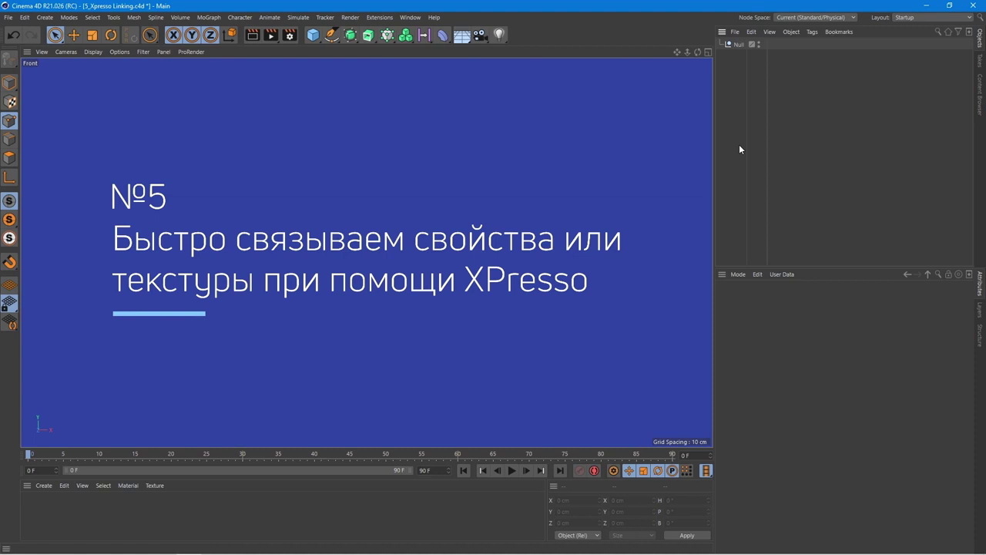
Step: Select the Null and make its P.X position the XPresso driver
left_click(738, 44)
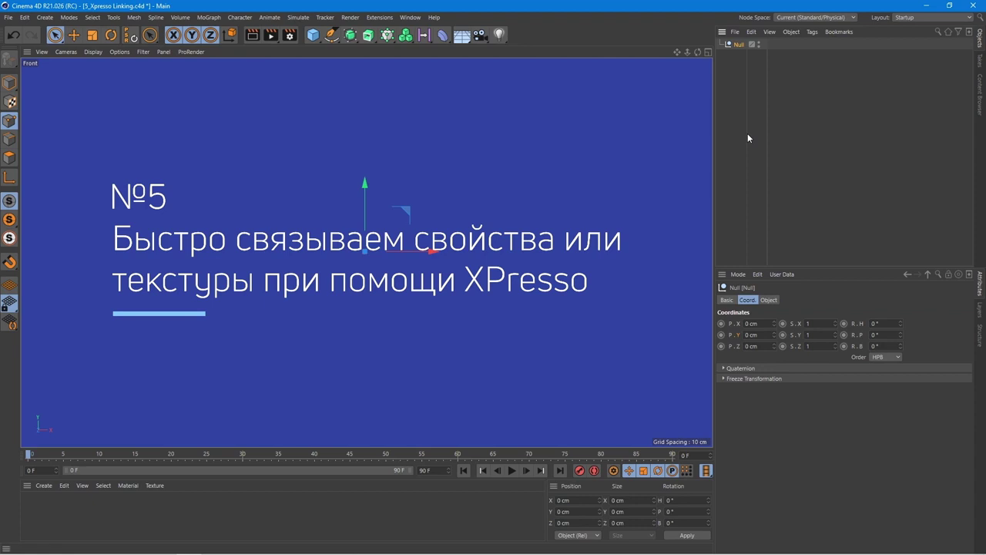
right_click(741, 325)
mouse_move(767, 341)
left_click(839, 342)
Step: Set P.Y as driven (Absolute), then drag P.X to test the link
right_click(736, 337)
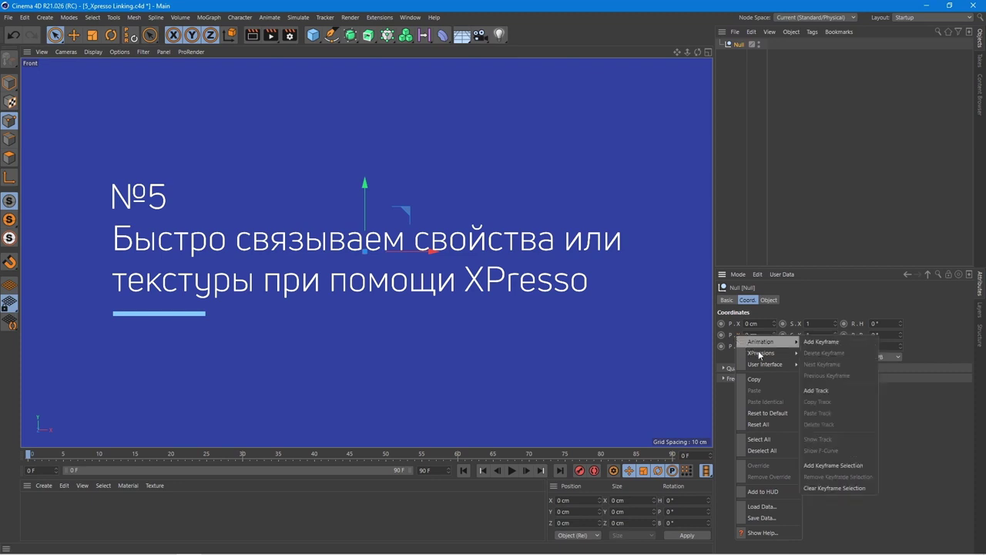
mouse_move(766, 353)
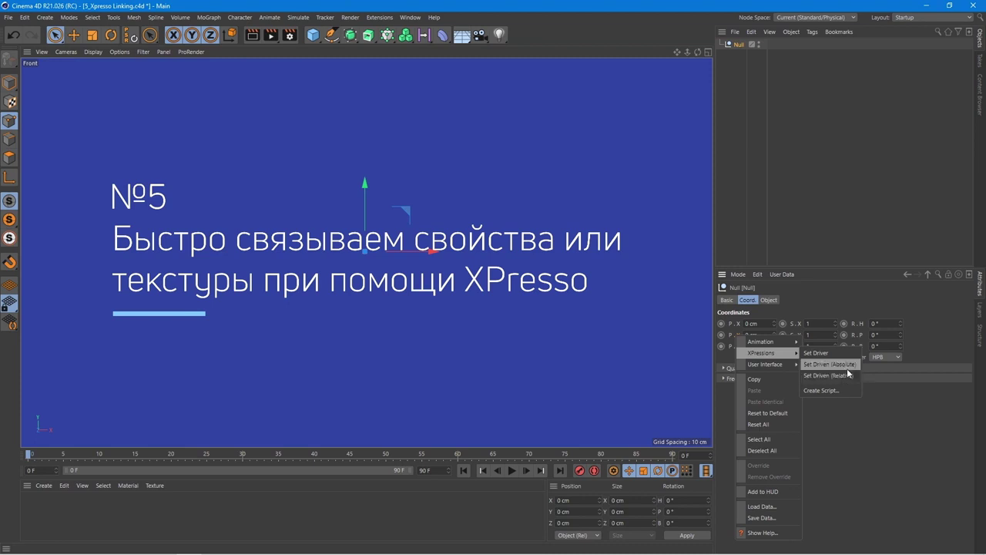
left_click(847, 369)
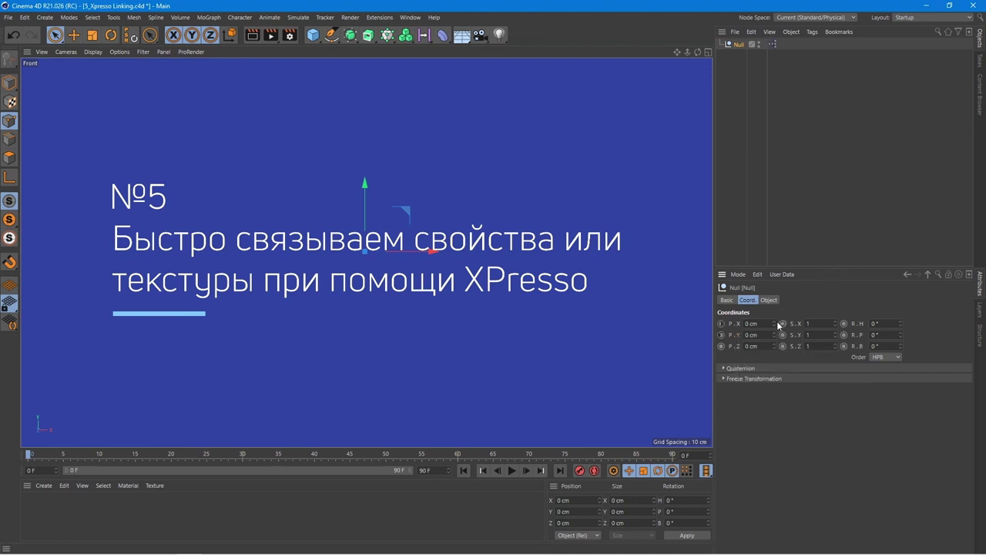
mouse_move(774, 324)
left_mouse_down()
mouse_move(801, 323)
mouse_move(796, 292)
left_mouse_up()
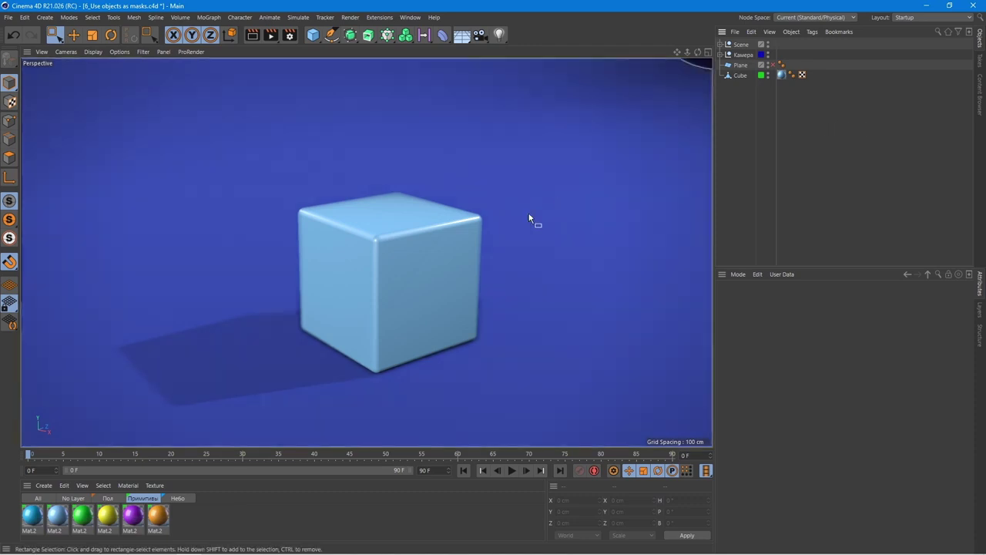
Step: Create Mat.3 with Color and Reflectance off and Transparency on at refraction 1
double_click(243, 519)
double_click(37, 515)
left_click(205, 184)
left_click(205, 224)
left_click(197, 215)
left_click(205, 215)
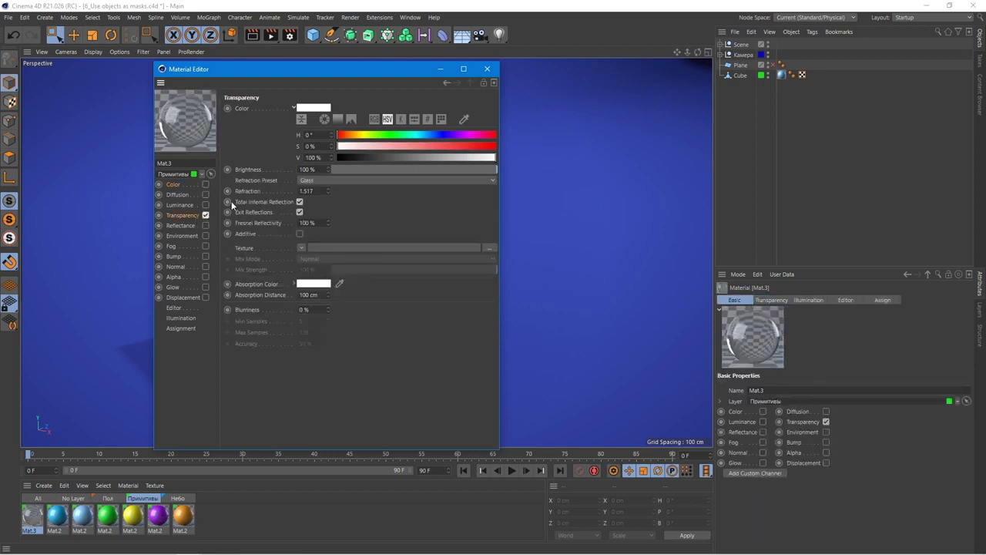
double_click(308, 191)
type("1")
key("Return")
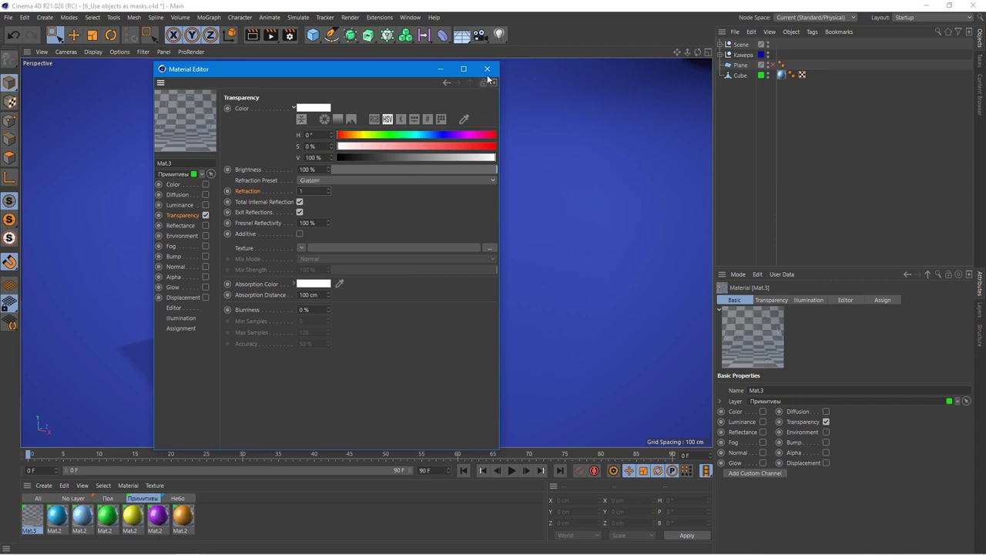
left_click(487, 69)
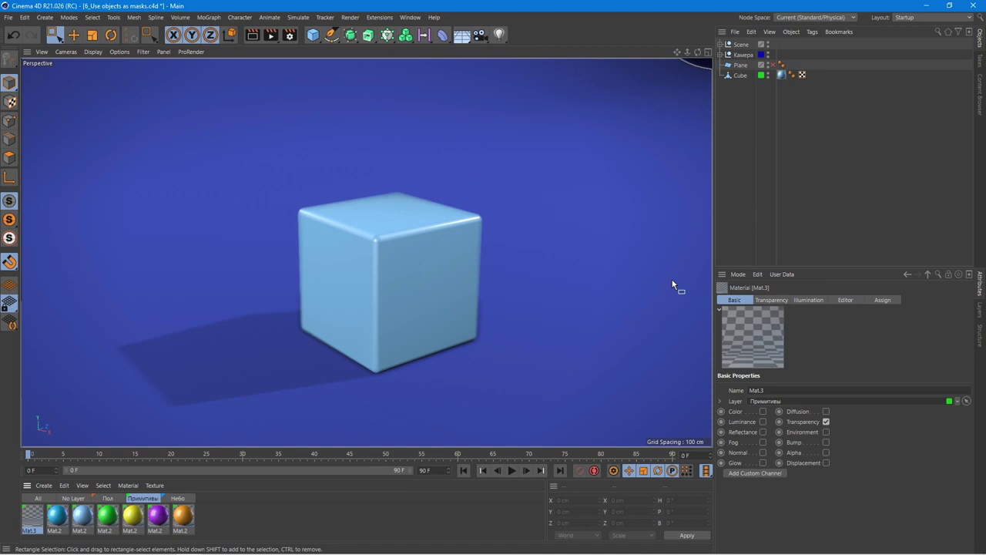
Step: Unhide the Plane, apply Mat.3 to it, and select the Cube
left_click(774, 66)
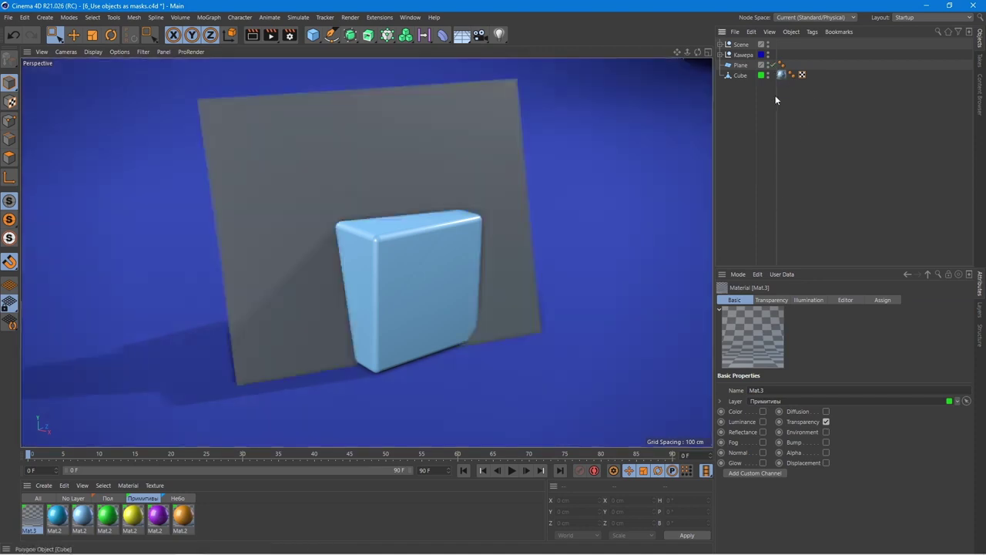
left_click_drag(32, 514, 314, 288)
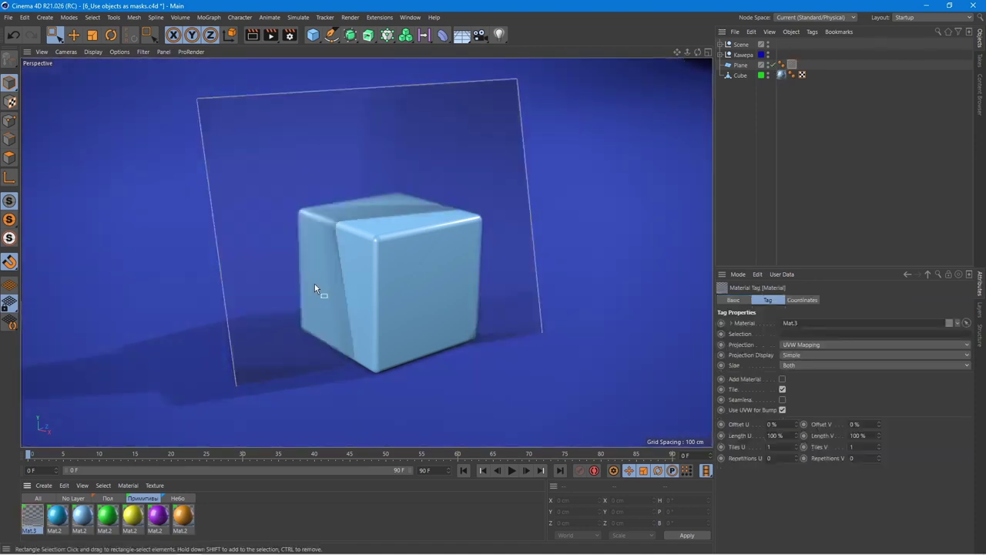
left_click(736, 75)
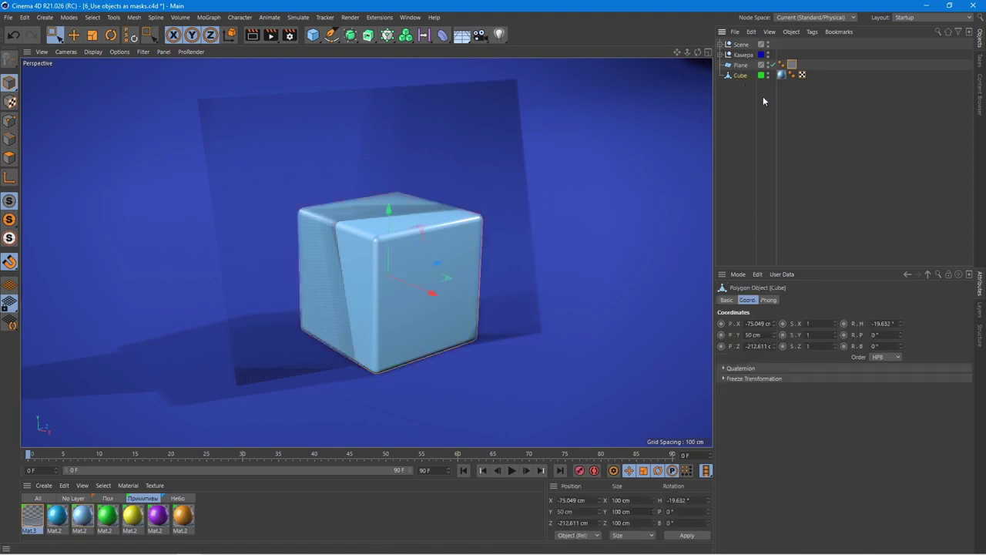
Step: Add a Compositing tag to the Cube and turn off Seen by Camera and Seen by Transparency
key("shift+c")
type("composit")
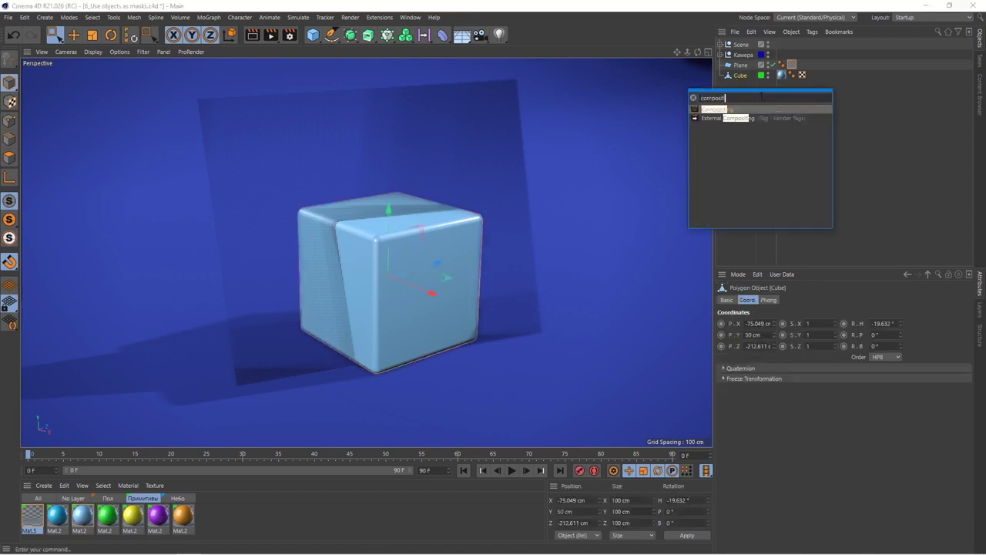
left_click(732, 110)
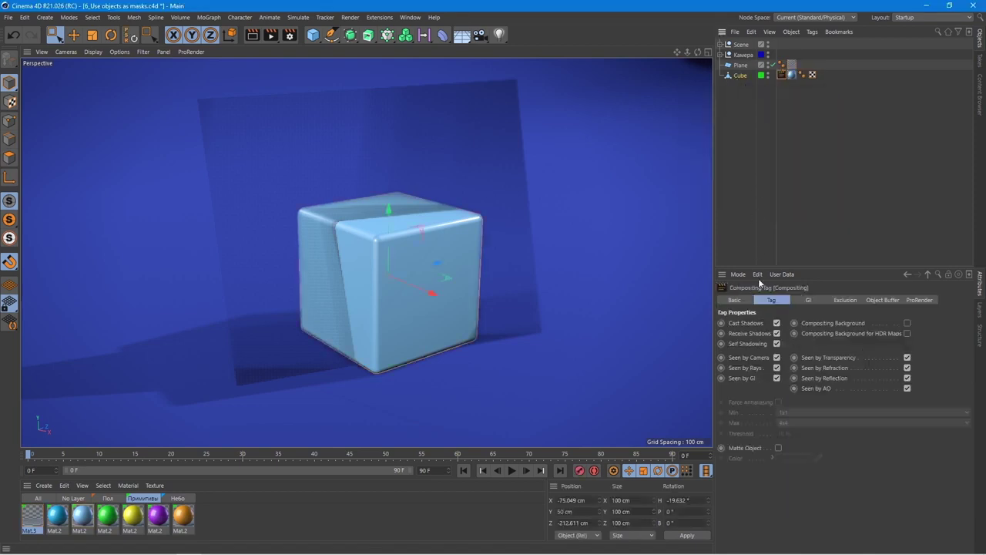
left_click(776, 358)
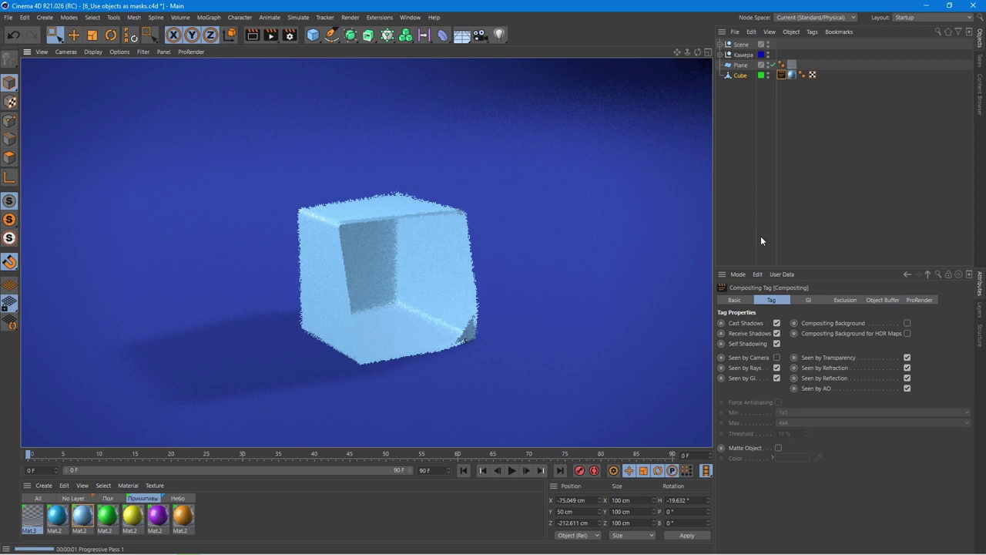
left_click(782, 75)
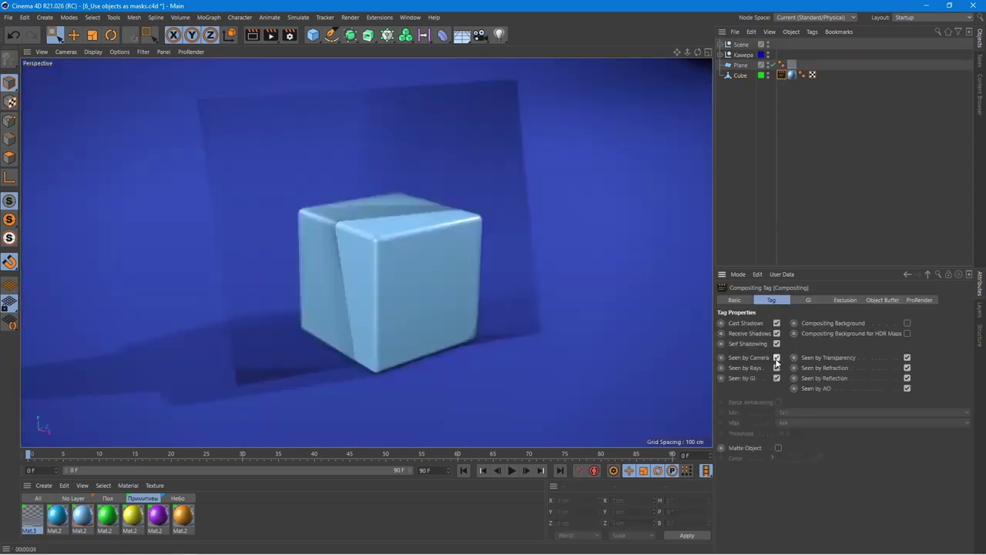
left_click(906, 357)
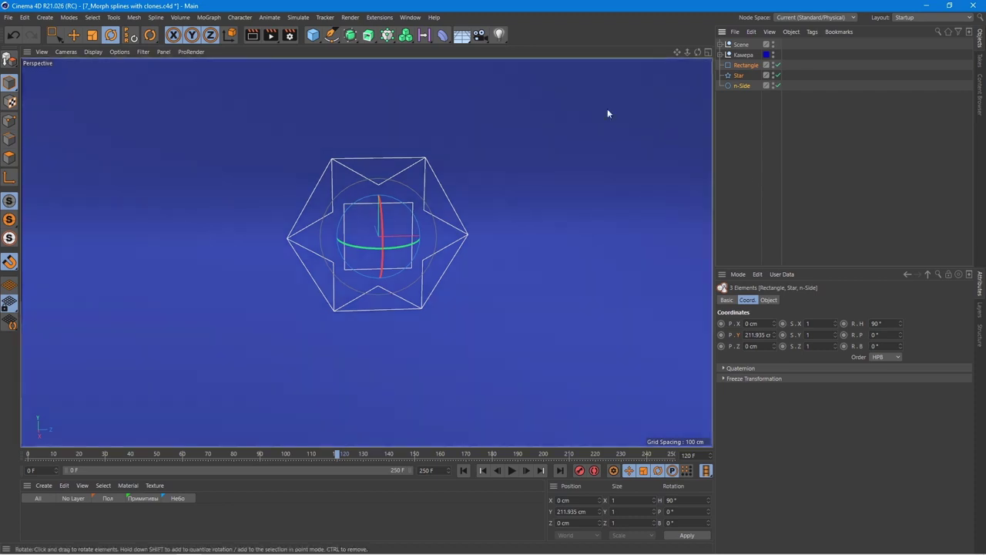
Step: Add a Cloner and move the Rectangle, Star and n-Side splines into it
left_click(387, 35)
mouse_move(740, 96)
left_mouse_down()
mouse_move(728, 77)
mouse_move(741, 44)
left_mouse_up()
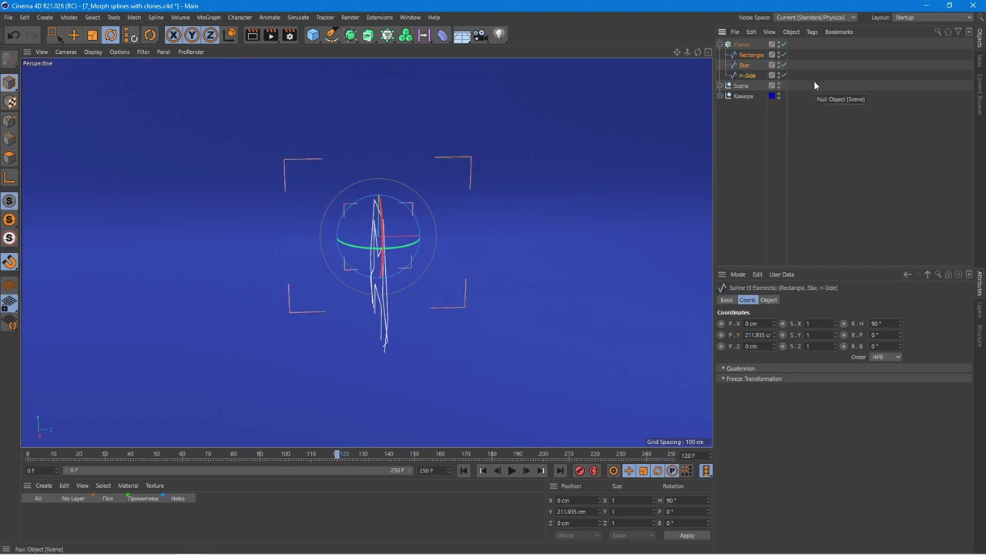
left_click(746, 45)
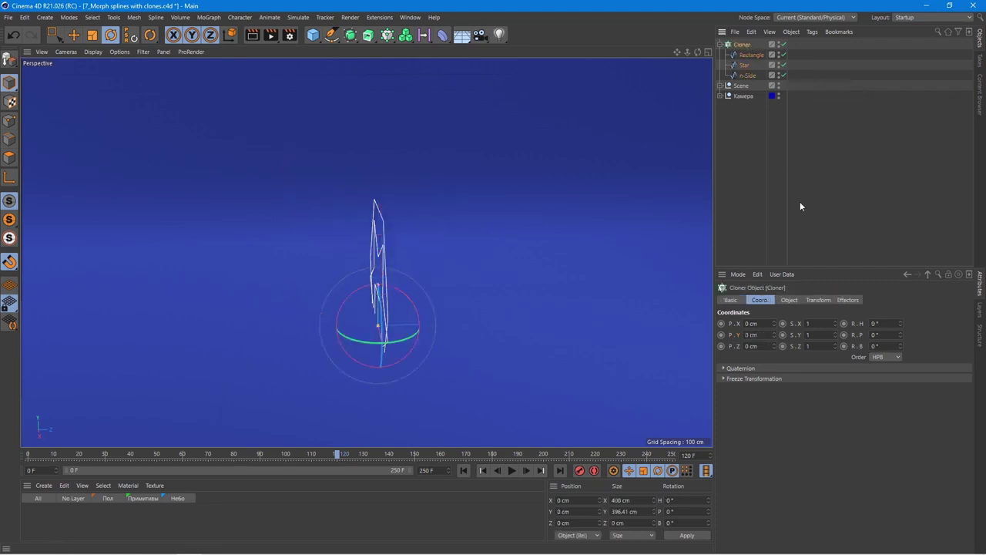
left_click(786, 299)
Step: Switch the Cloner to Blend mode with count 1 and P.Y spacing 0
left_click(761, 337)
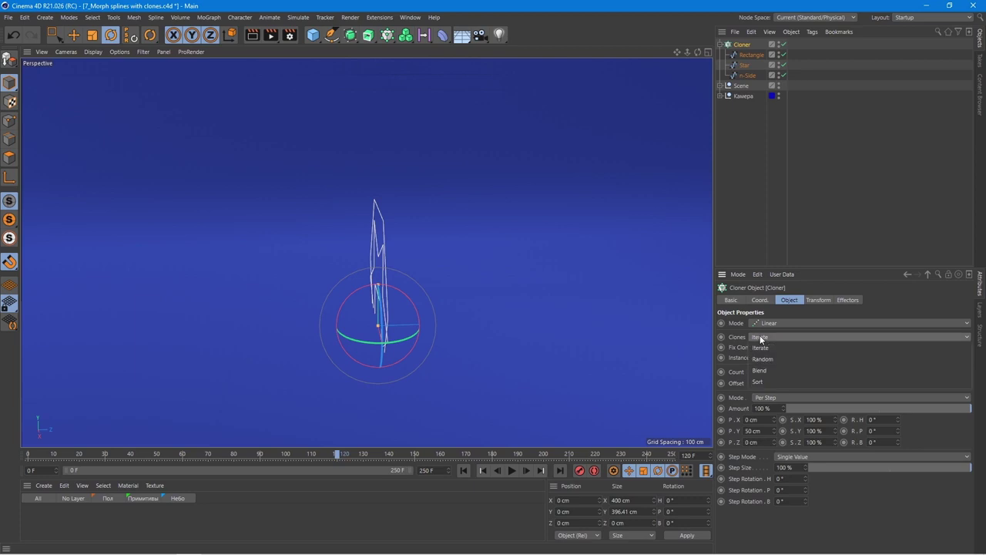
left_click(772, 372)
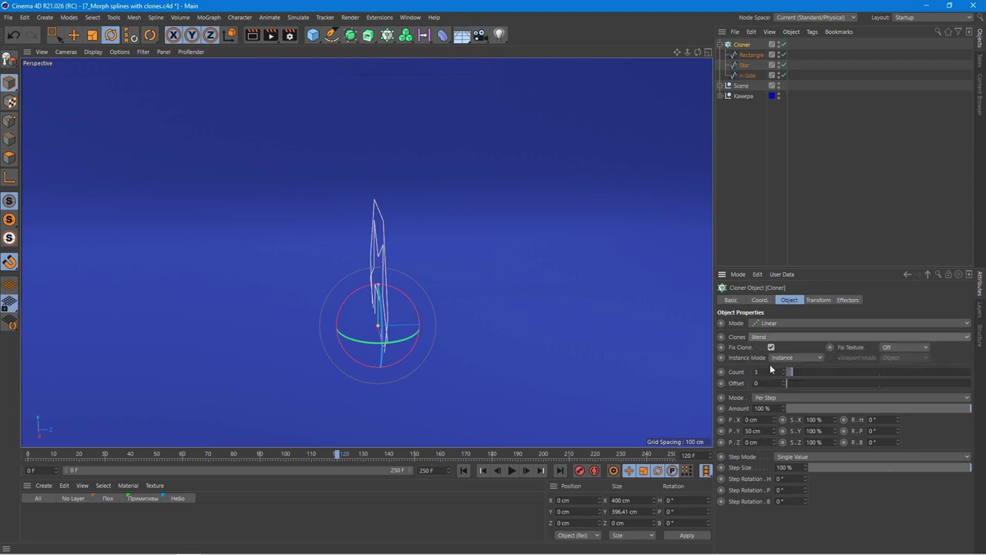
left_click(771, 371)
type("1")
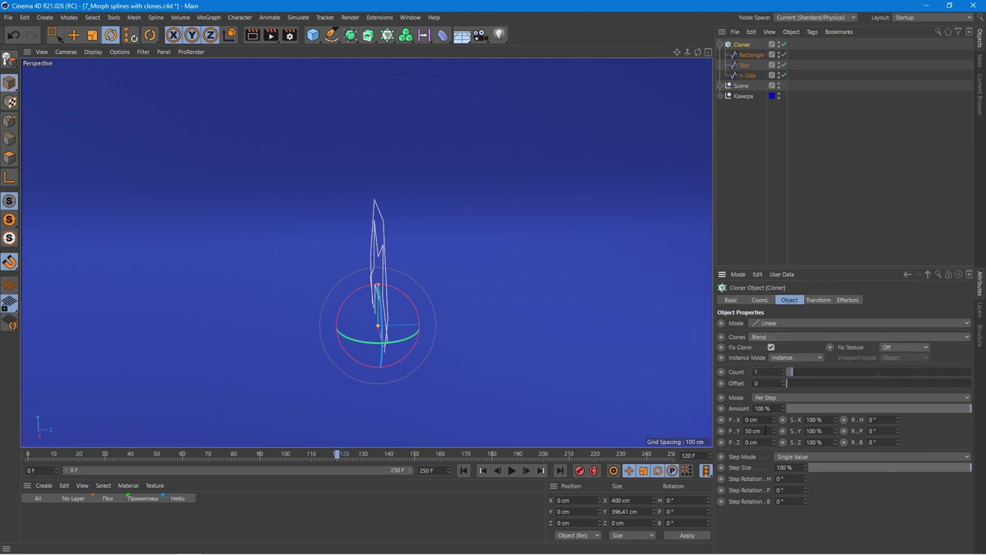
type("0")
key("Return")
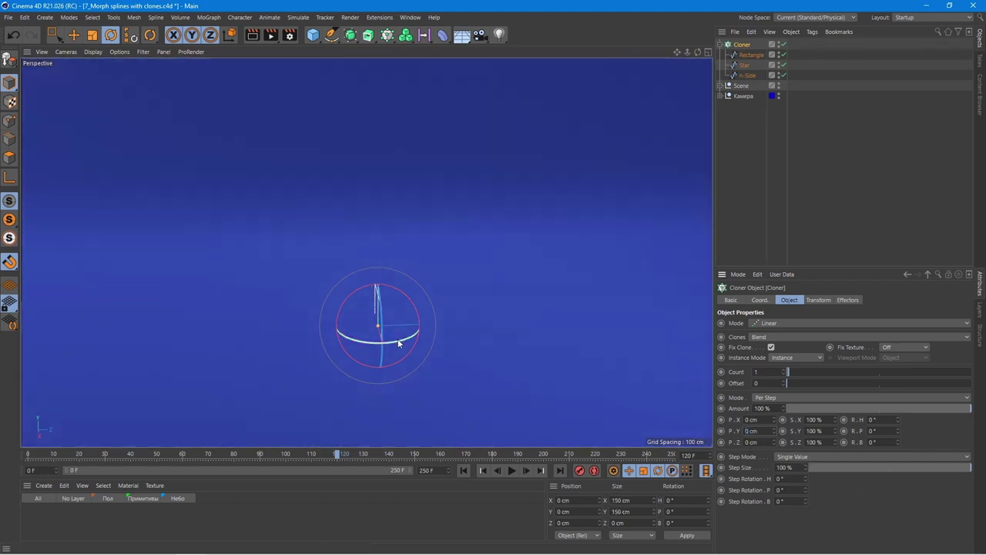
Step: Turn the Cloner 90° on its heading and raise it along Y
mouse_move(396, 339)
left_mouse_down()
mouse_move(433, 339)
mouse_move(473, 308)
left_mouse_up()
left_click(74, 35)
left_click_drag(380, 279, 381, 191)
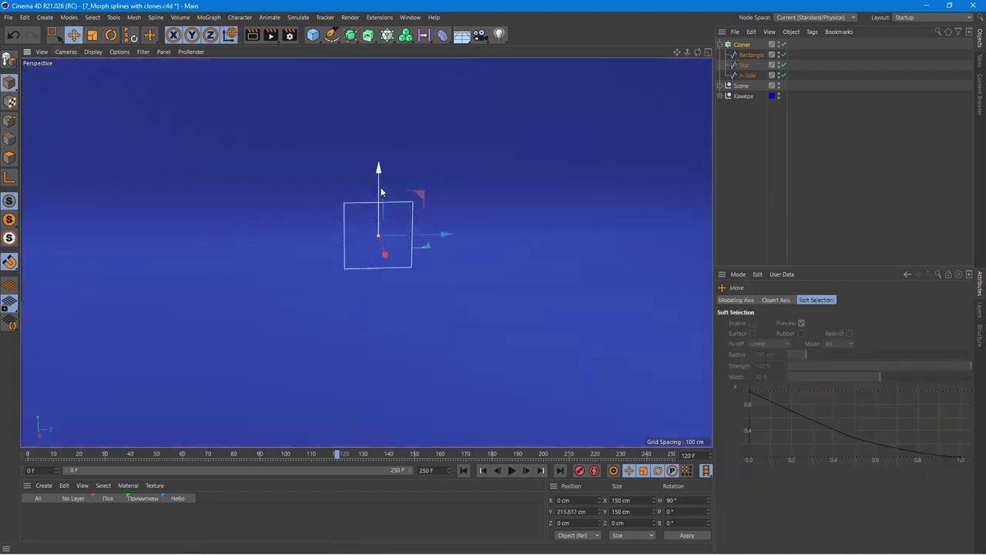
Step: Add a Plain effector to the Cloner and raise its Modify Clone to 69%
left_click(209, 17)
mouse_move(218, 34)
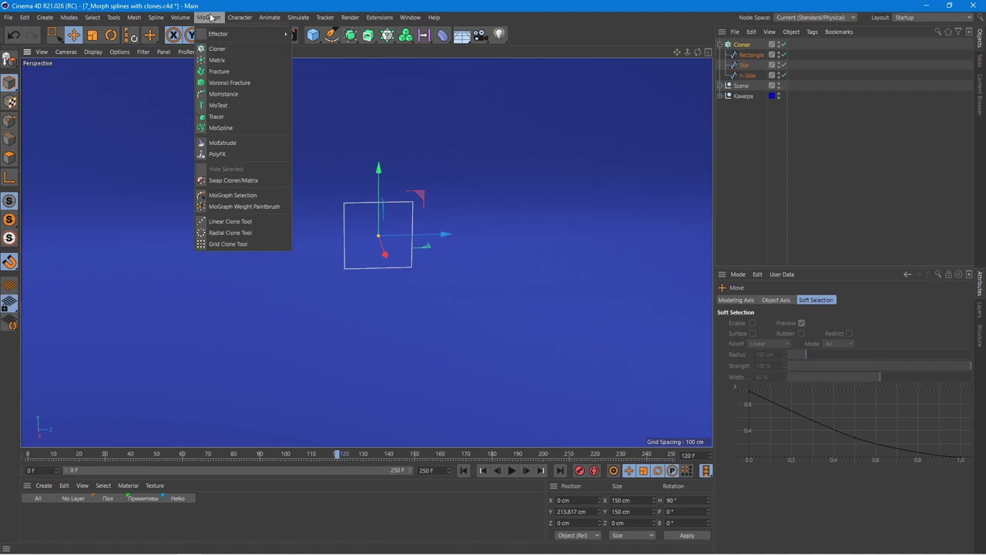
left_click(300, 35)
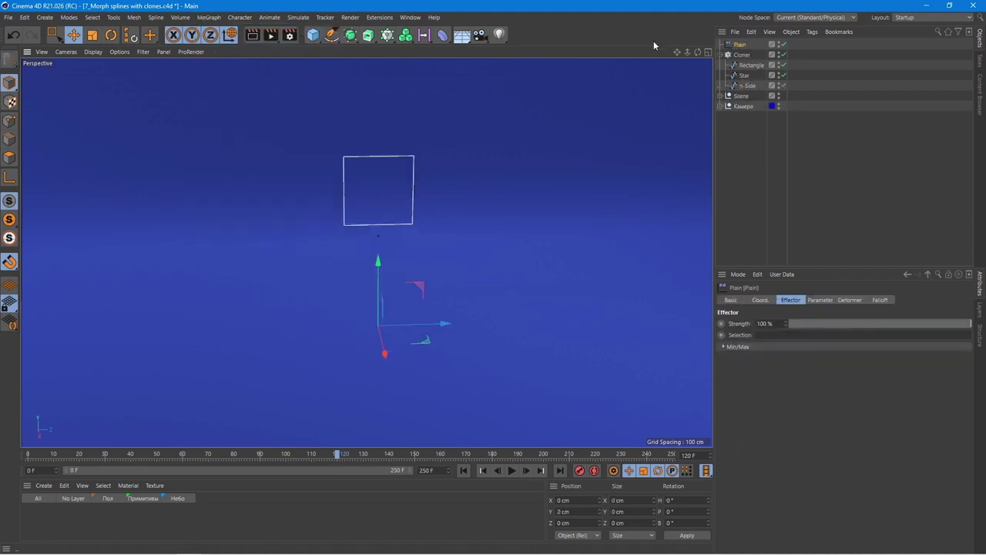
left_click(742, 55)
left_click(847, 300)
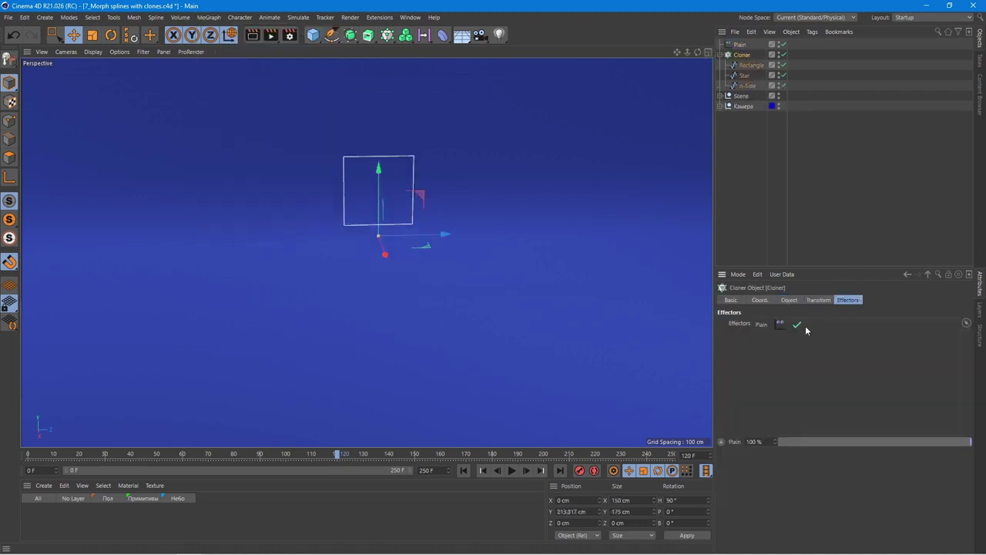
left_click(741, 45)
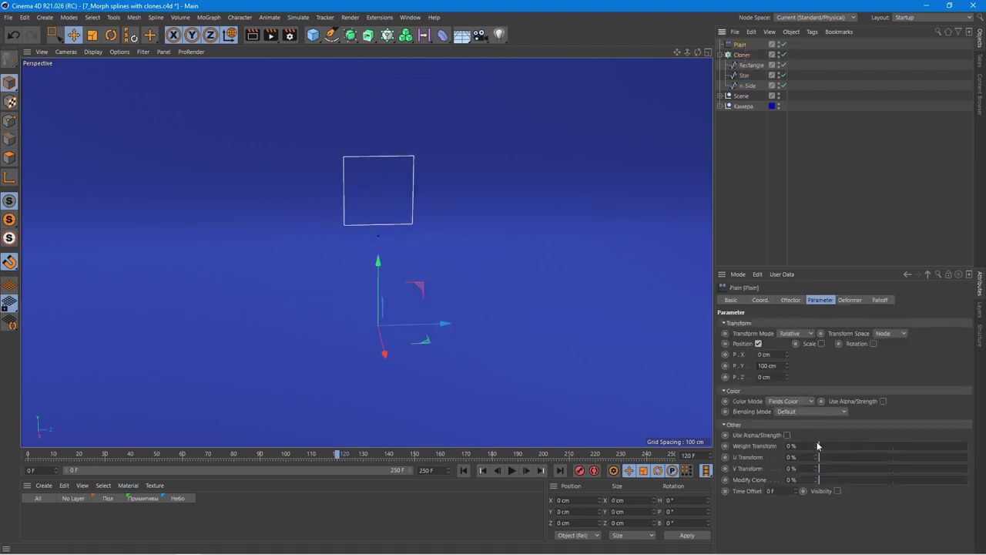
mouse_move(818, 479)
left_mouse_down()
mouse_move(958, 481)
mouse_move(848, 479)
mouse_move(951, 479)
mouse_move(891, 479)
left_mouse_up()
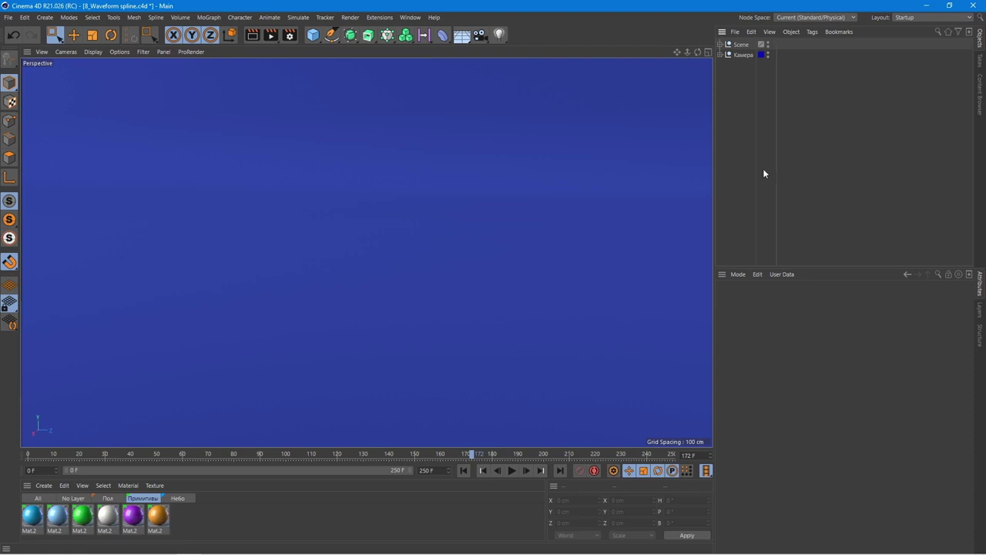
Step: Add a Sound effector and load ziv.mp3 as its sound track
left_click(207, 17)
mouse_move(231, 34)
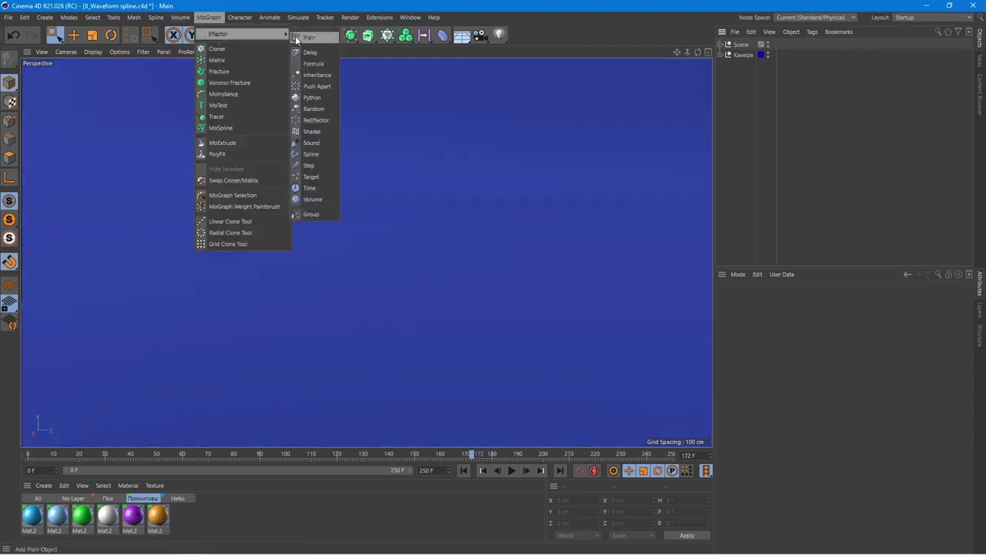
left_click(311, 143)
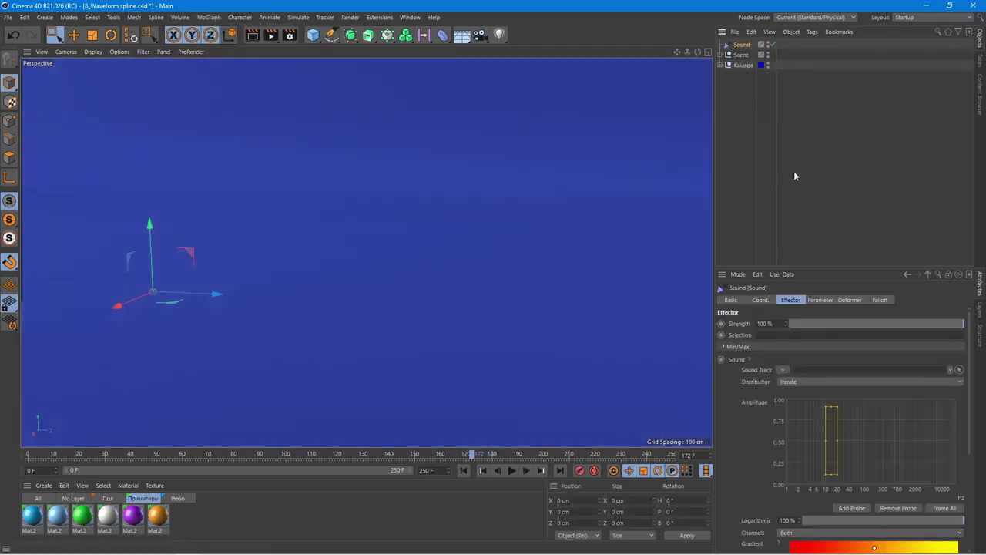
left_click(813, 368)
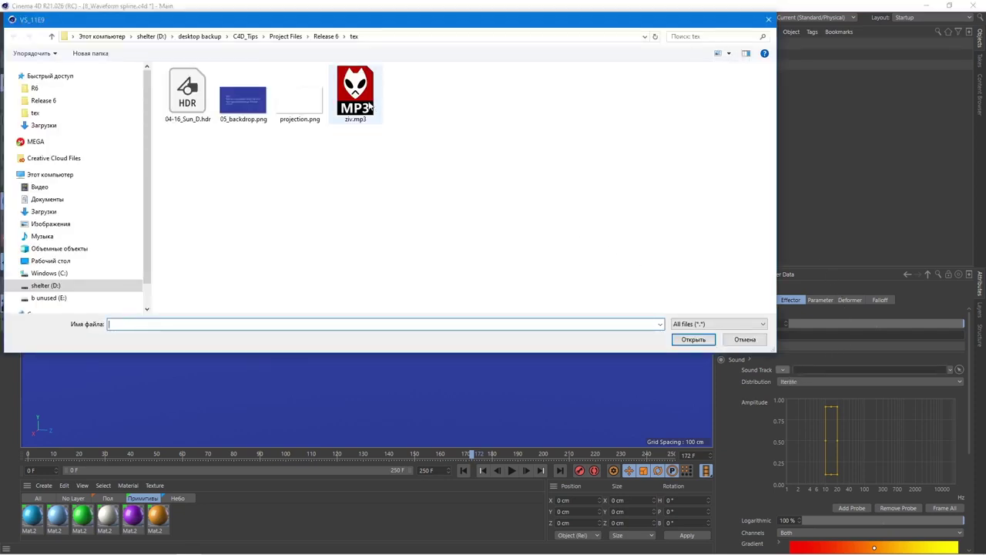
double_click(369, 106)
Step: Widen the probe to about 10000 Hz, set Sampling to Step, and add a MoSpline
left_click_drag(838, 476, 938, 490)
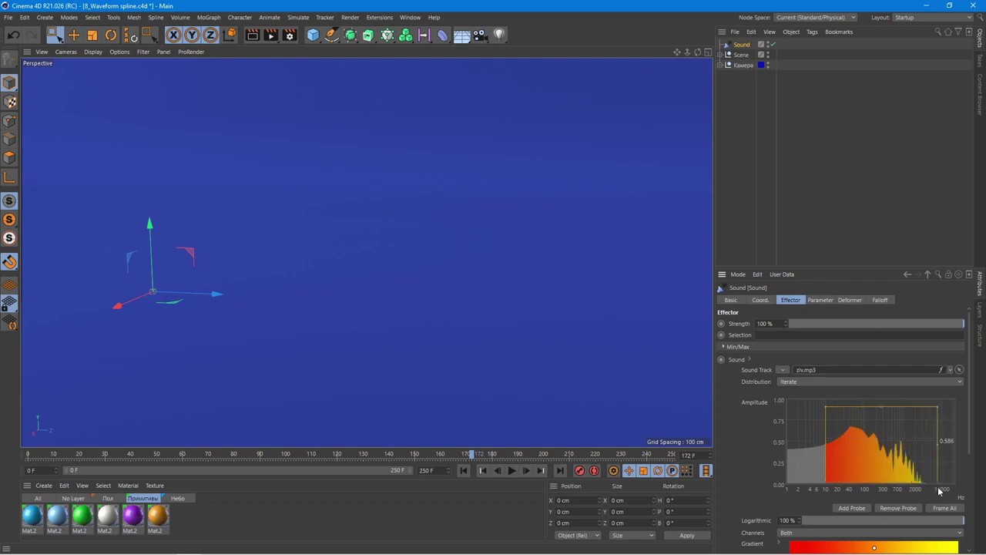
scroll(740, 409, "down", 4)
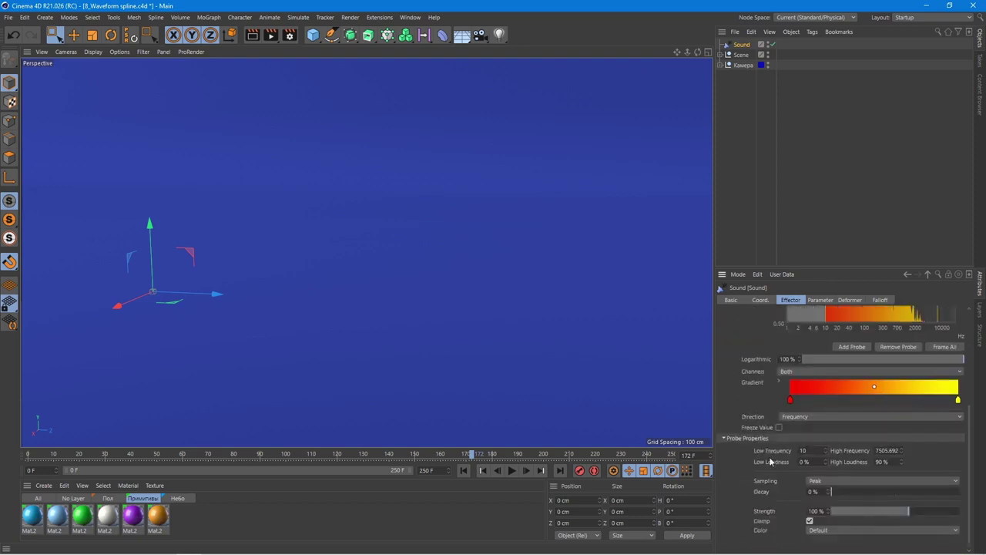
left_click(820, 482)
left_click(829, 513)
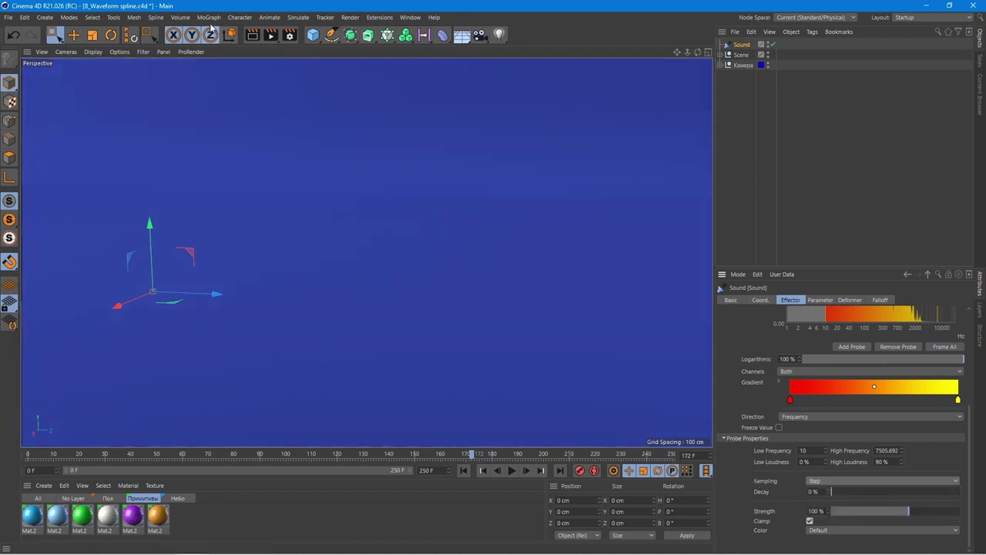
left_click(208, 16)
left_click(231, 128)
Step: Link the Sound effector to the MoSpline, scrub the timeline, and set Steps to 32
left_click(966, 336)
left_click(742, 56)
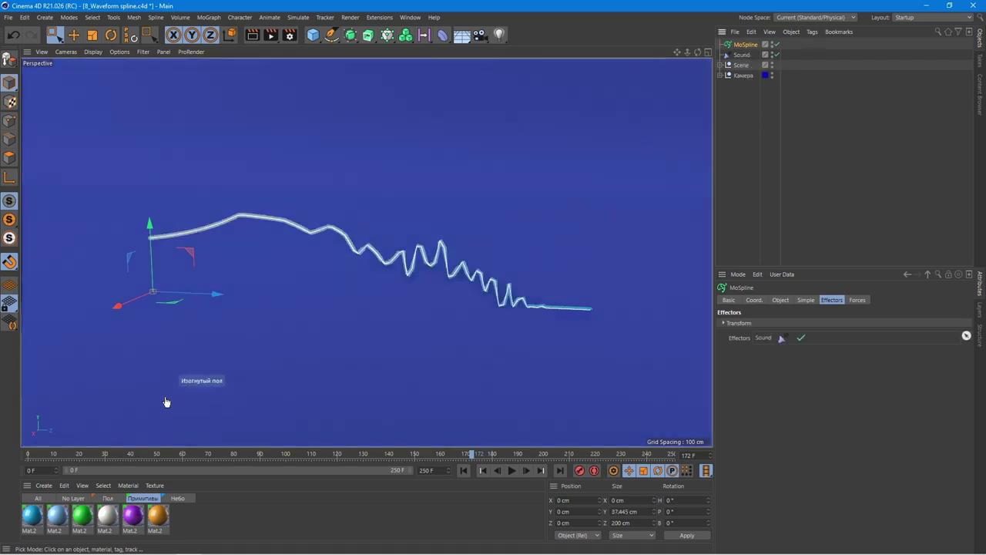
left_click(131, 454)
left_click_drag(131, 455, 235, 455)
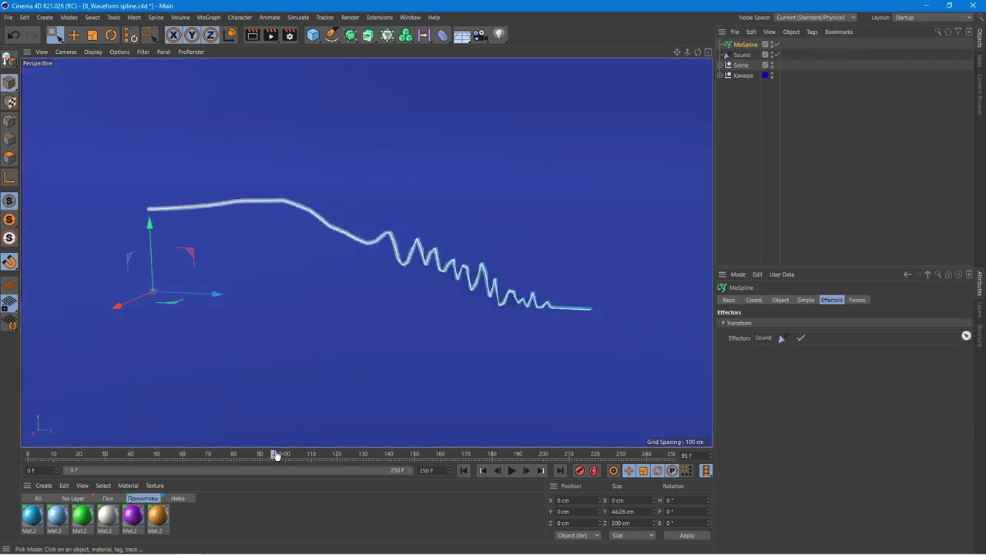
left_click(809, 304)
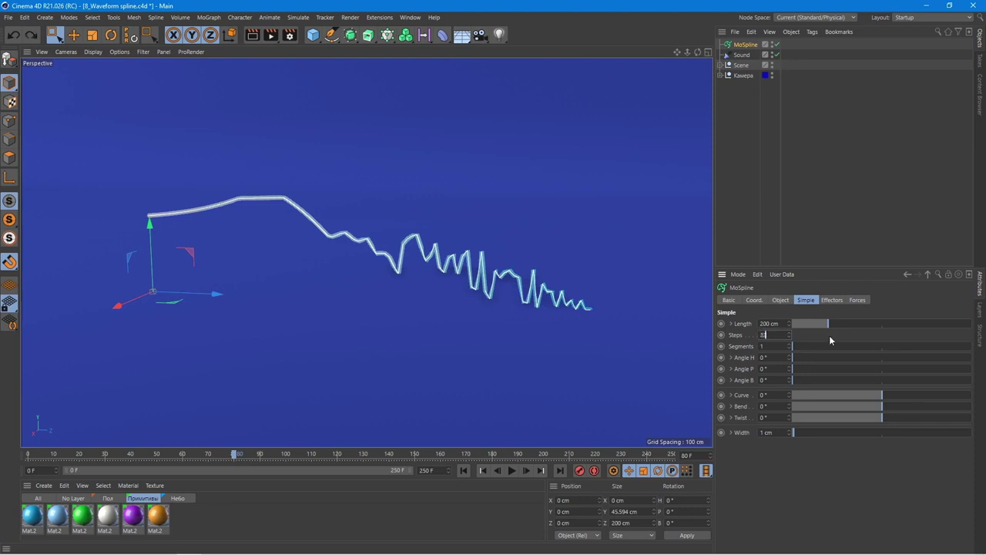
key("Return")
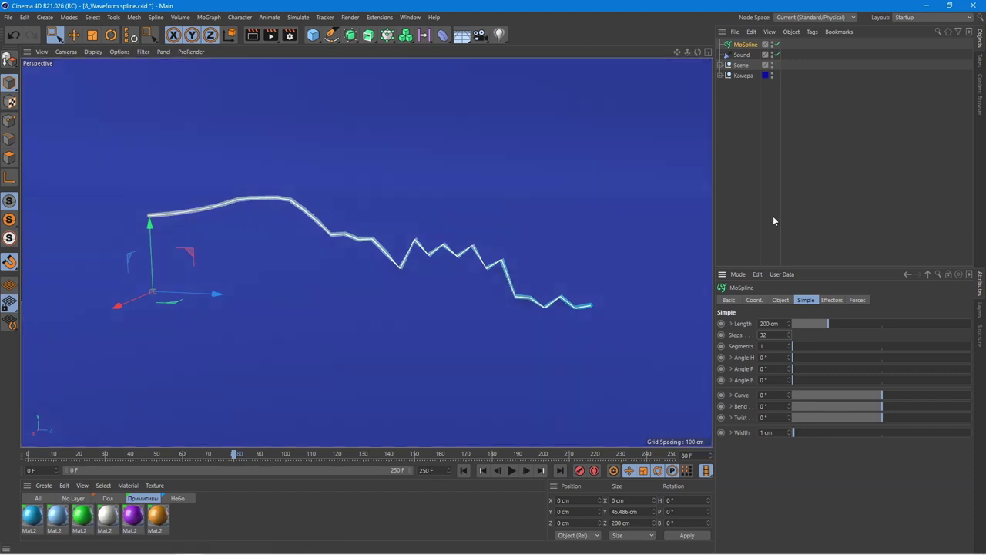
Step: Draw a straight spline below the waveform and set it as the MoSpline's Destination Spline
left_click(331, 34)
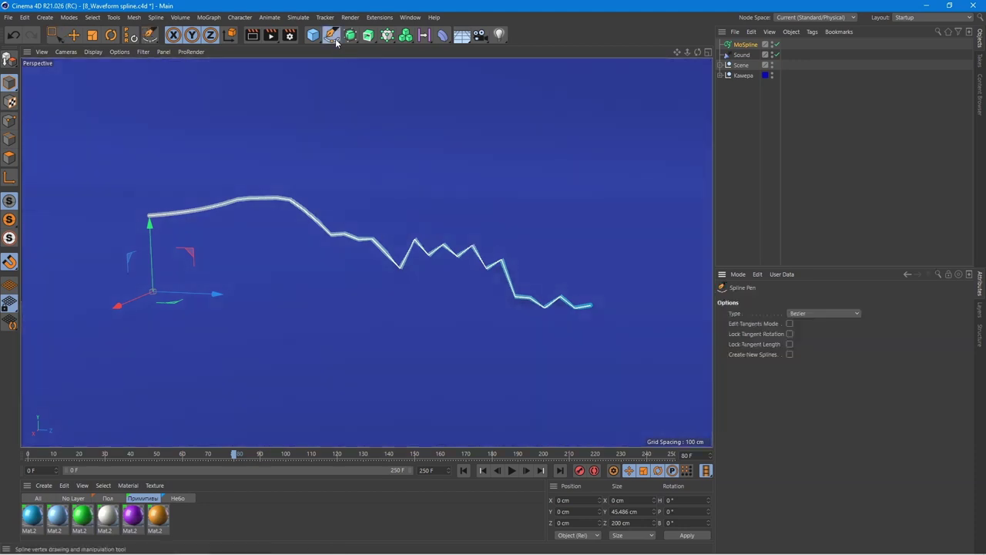
left_click(154, 307)
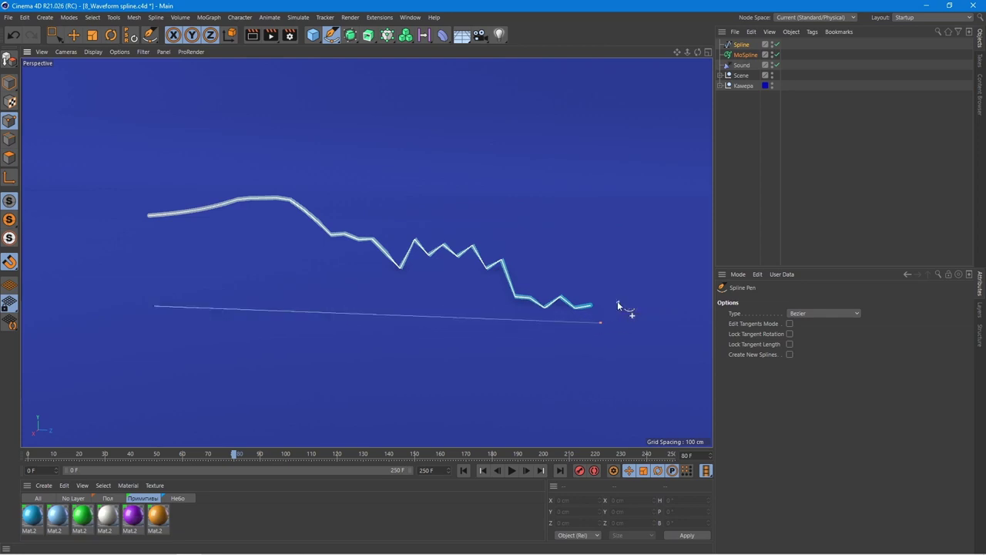
left_click(749, 55)
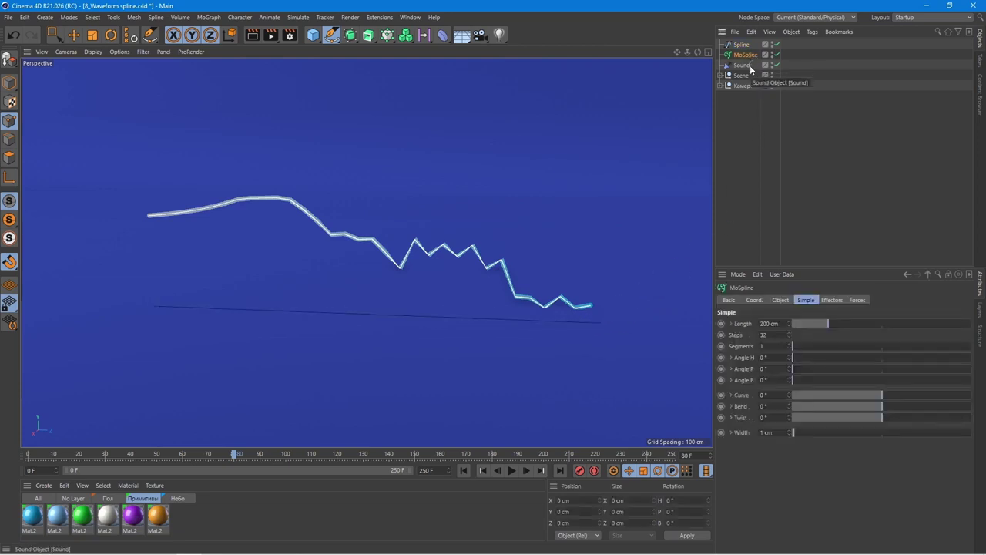
left_click(780, 300)
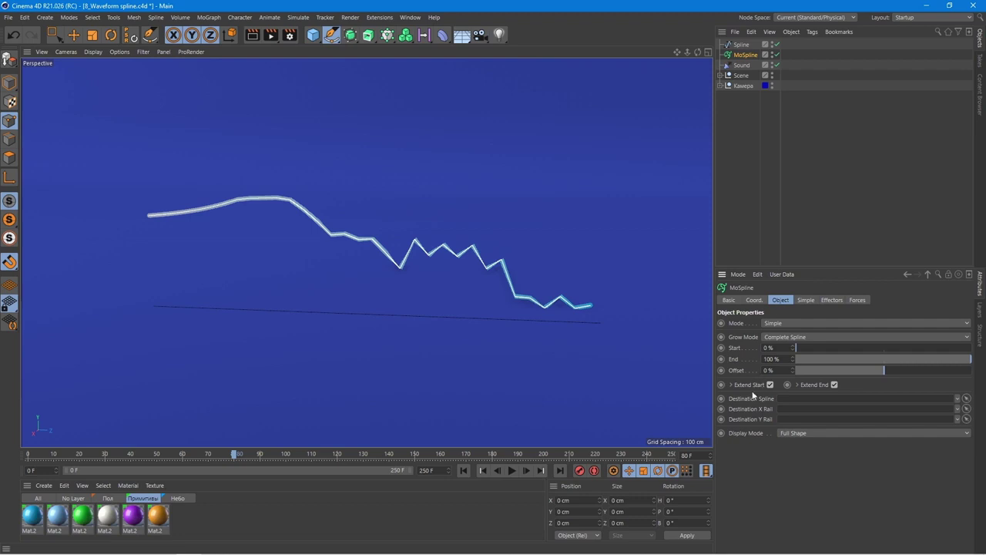
left_click(966, 399)
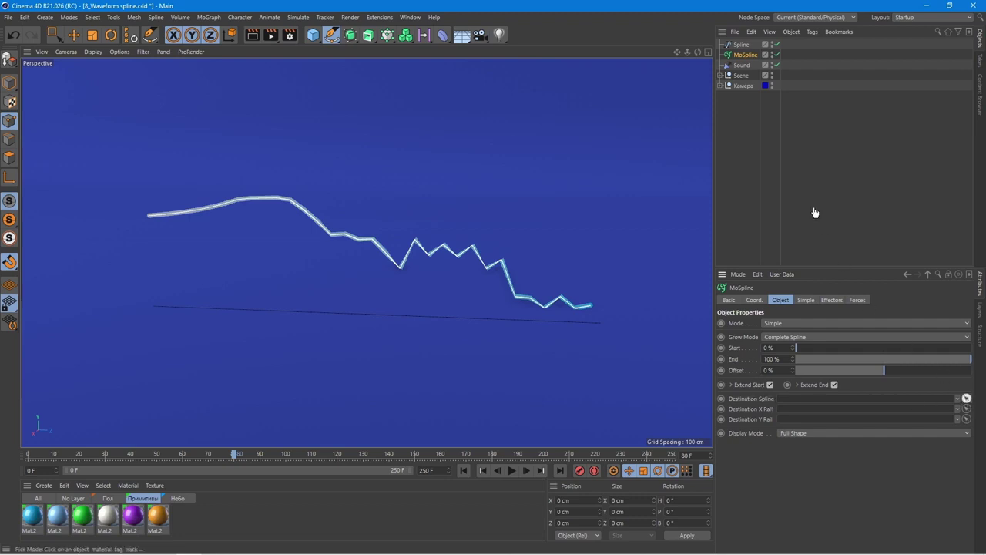
left_click(745, 45)
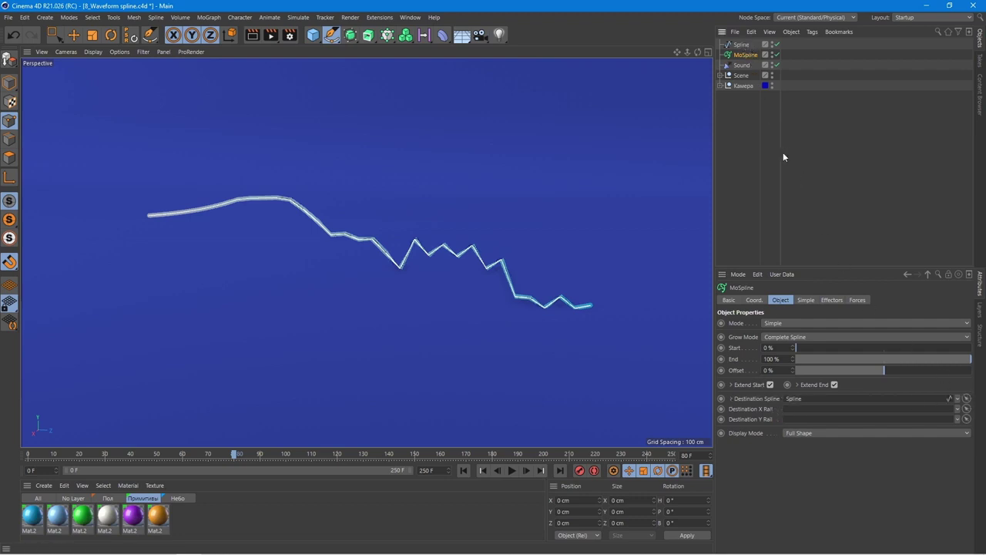
left_click(741, 45)
left_click(368, 34)
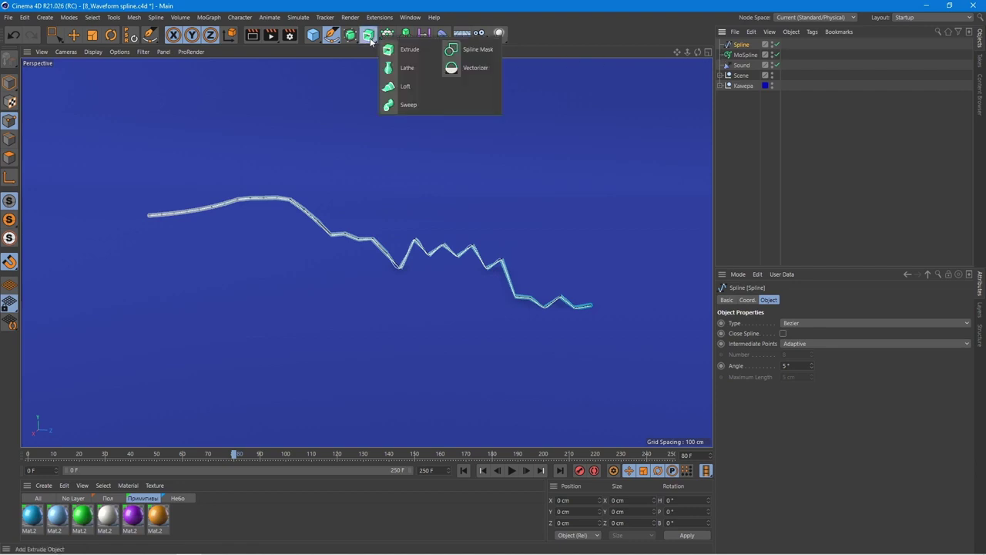
Step: Sweep the spline with a 15 cm tall Rectangle profile and apply light-blue Mat.2 to it
left_click(408, 68)
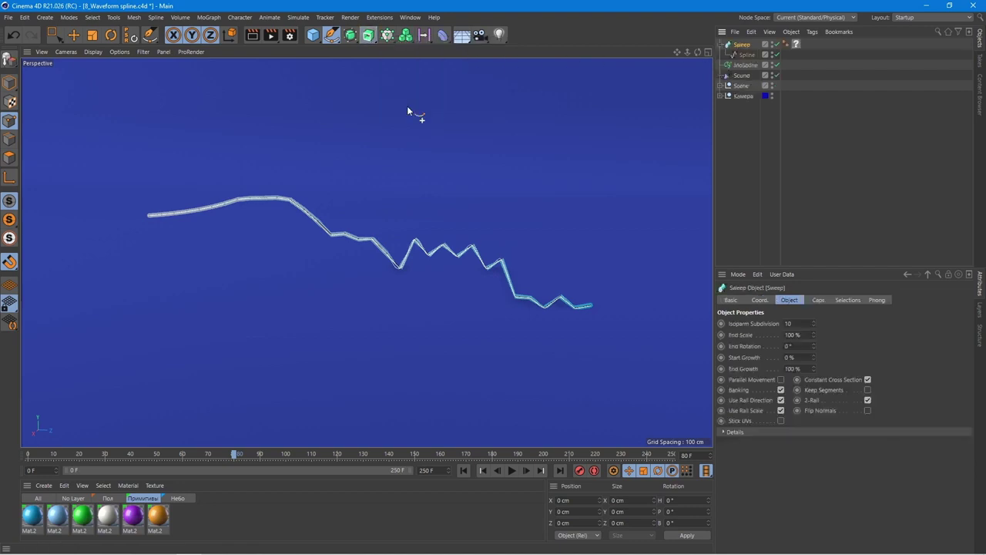
left_click(368, 34)
left_click(332, 34)
left_click(462, 123)
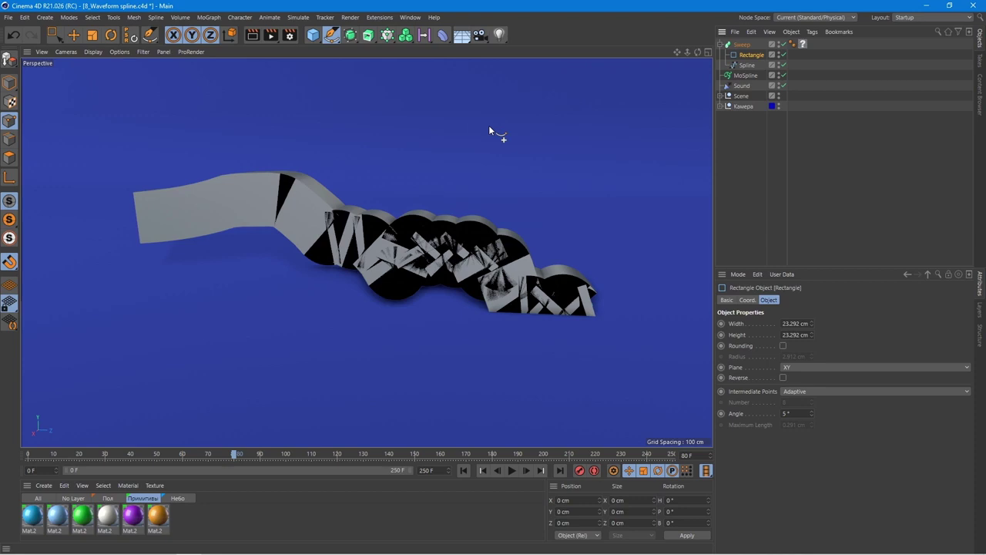
type("215")
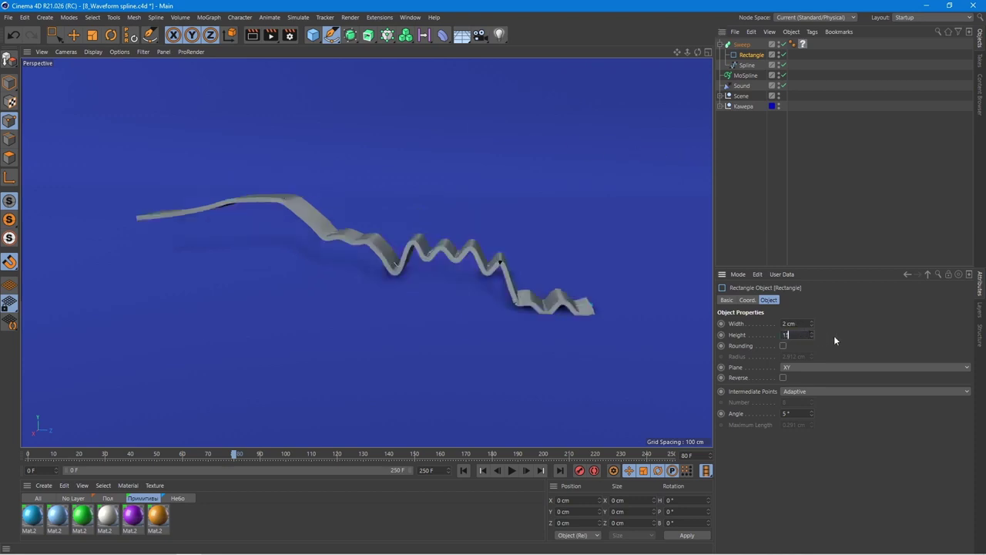
key("Return")
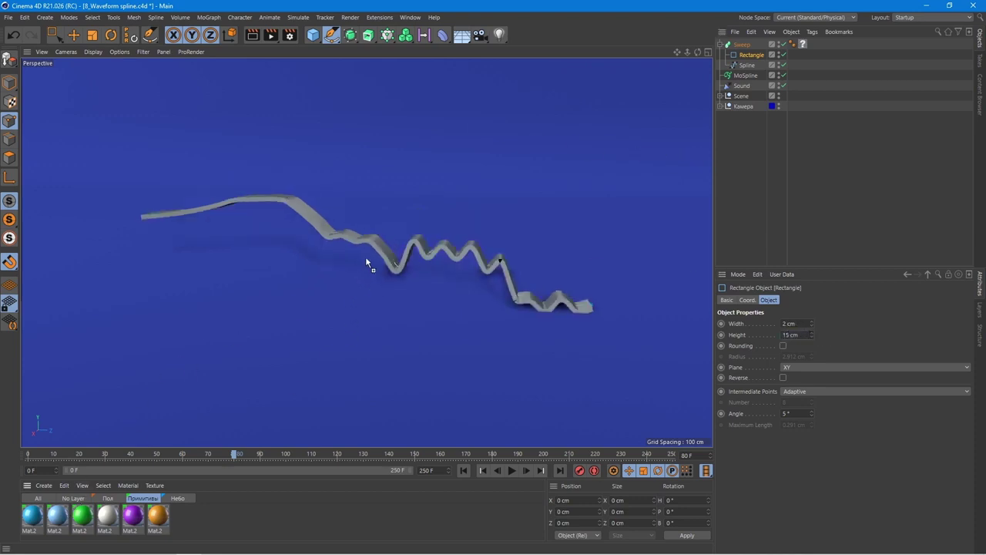
left_click_drag(375, 247, 381, 245)
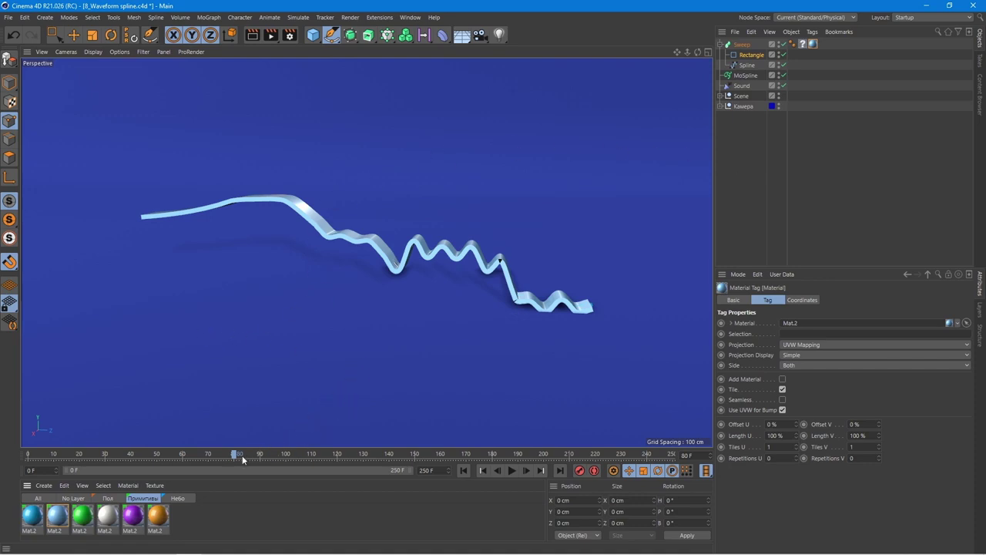
left_click_drag(235, 453, 328, 453)
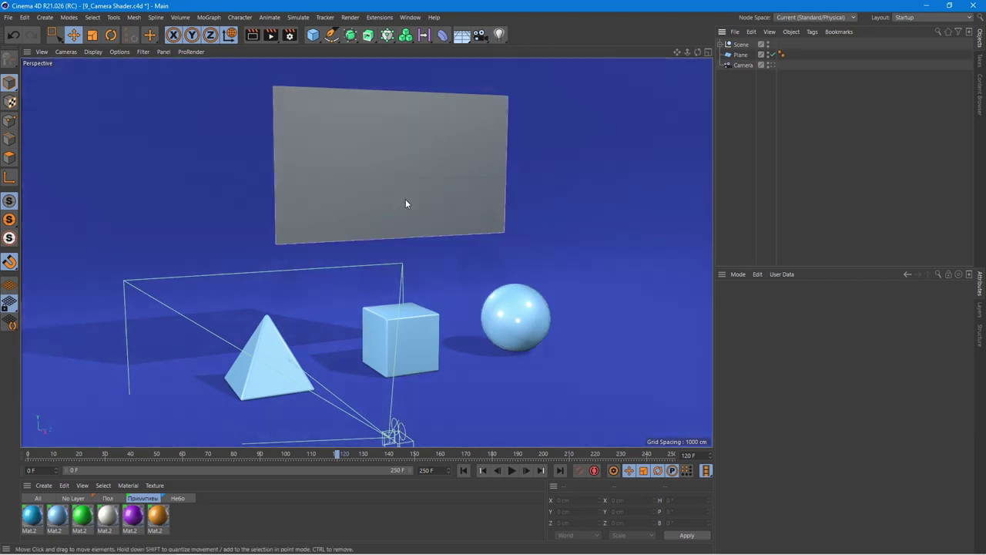
Step: Create Mat.1 with Color and Reflectance off and Luminance on
double_click(193, 515)
double_click(30, 520)
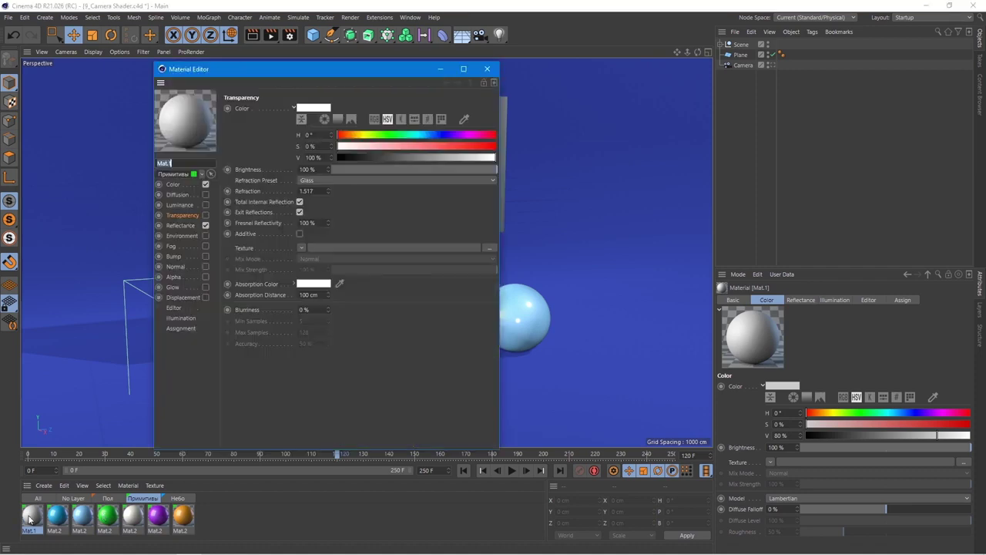
left_click(206, 225)
left_click(205, 184)
left_click(205, 205)
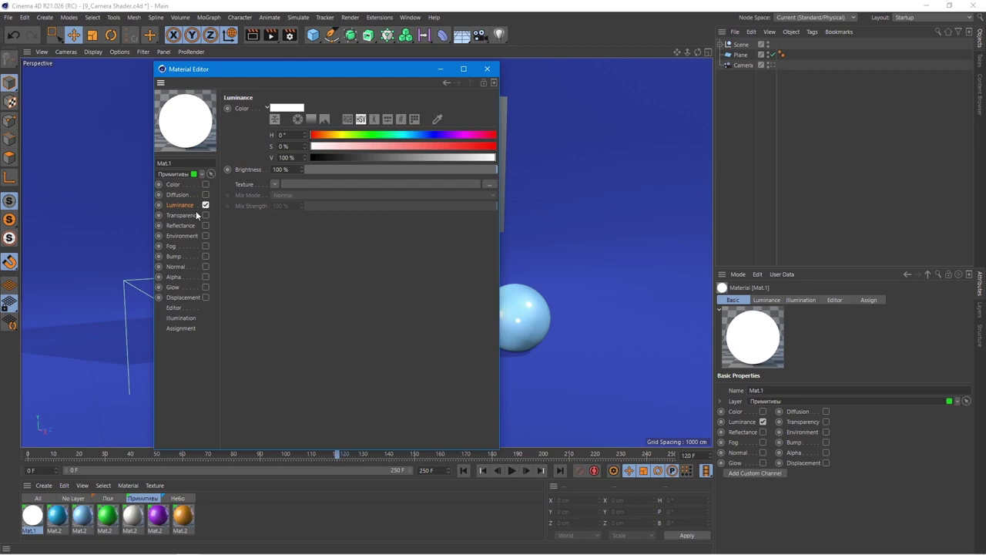
Step: Set Mat.1's luminance texture to a Camera Shader linked to the scene's Camera
left_click(274, 184)
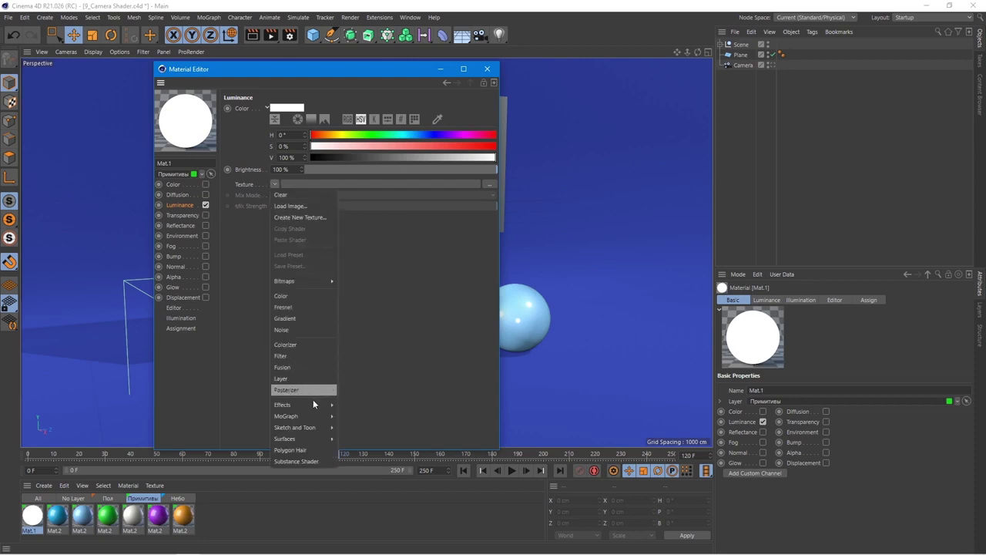
mouse_move(286, 416)
left_click(359, 427)
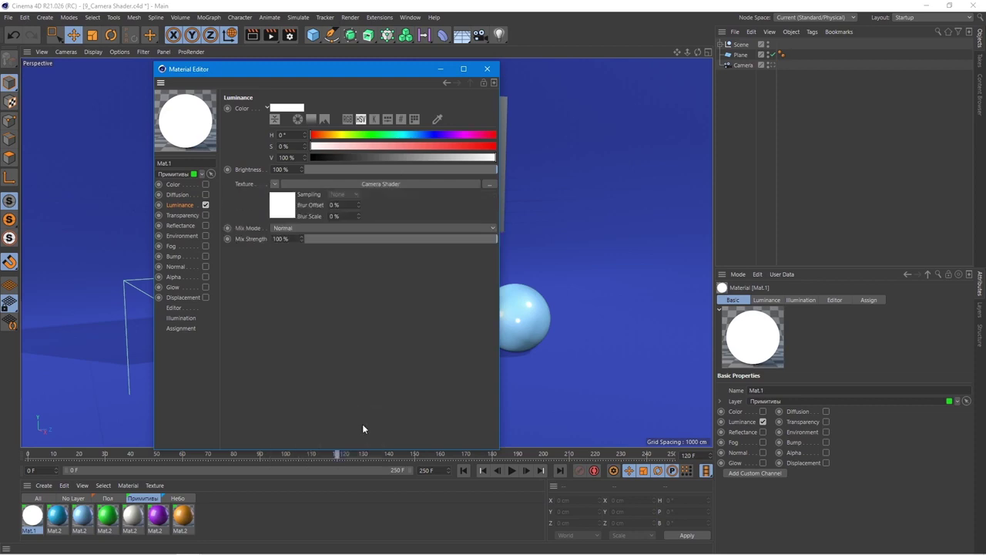
left_click(357, 184)
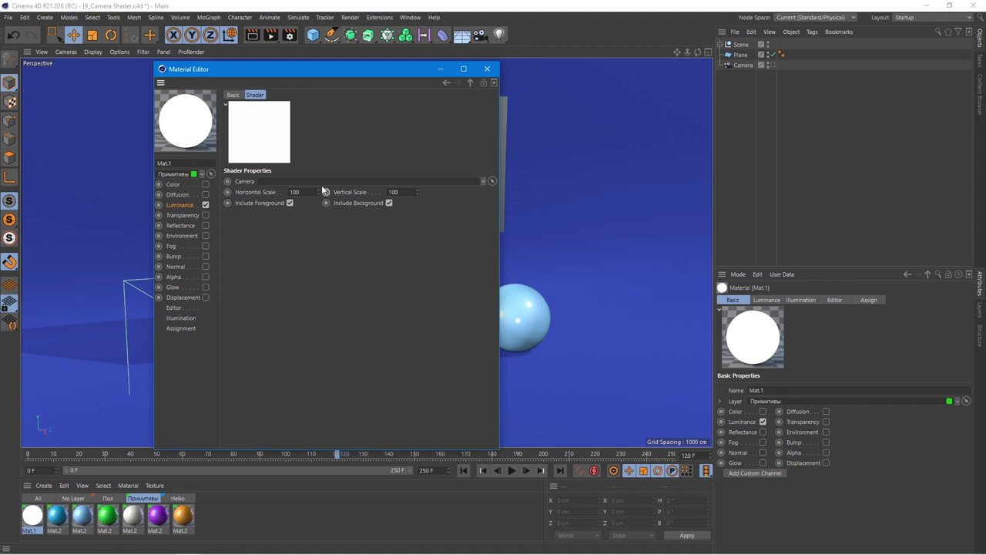
left_click(491, 181)
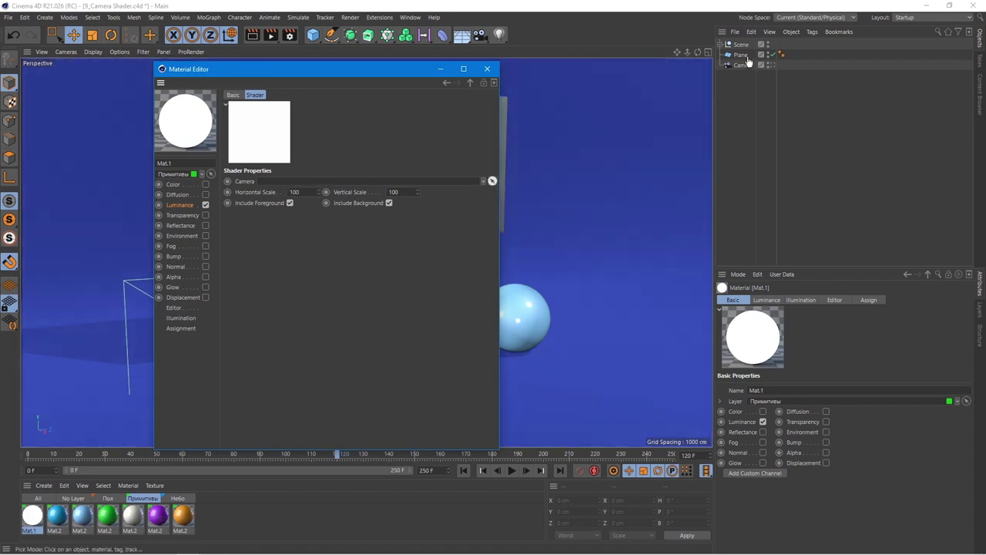
left_click(743, 65)
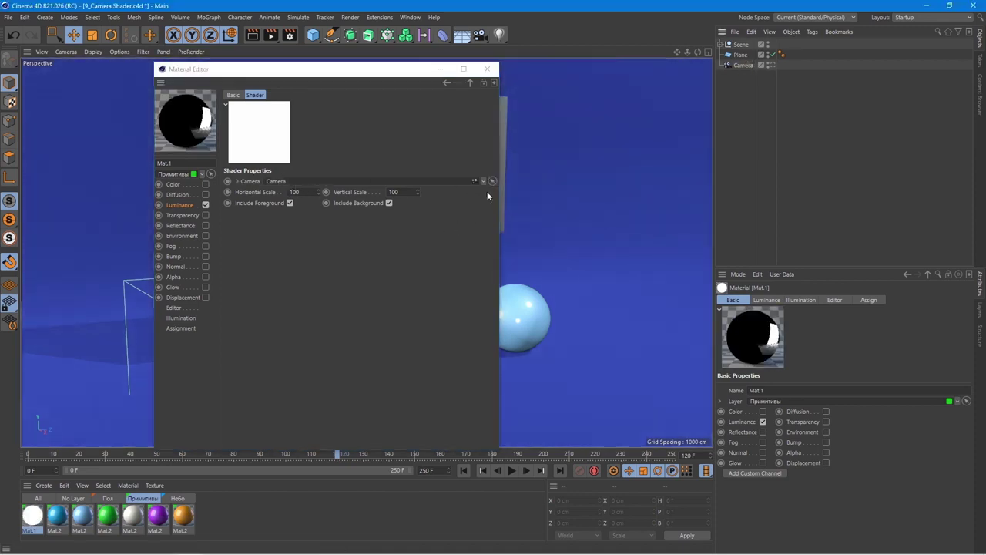
left_click(487, 71)
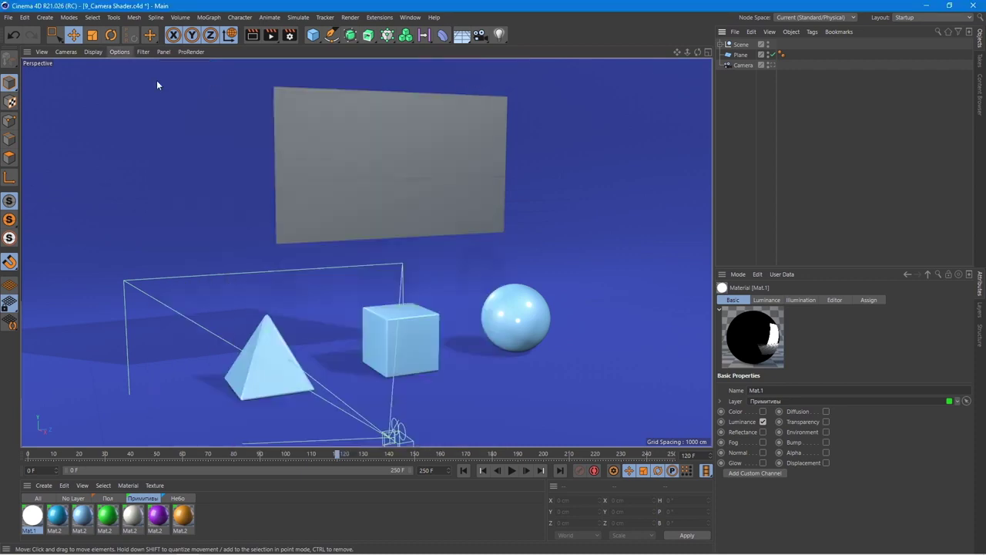
Step: Apply Mat.1 to the Plane as a live screen and move the Camera forward along Z
left_click(119, 53)
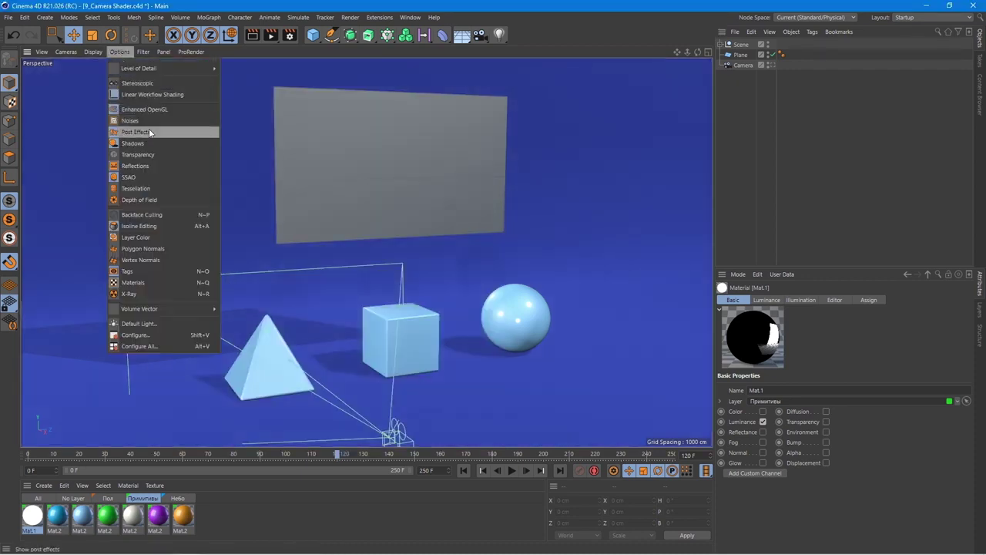
left_click(265, 68)
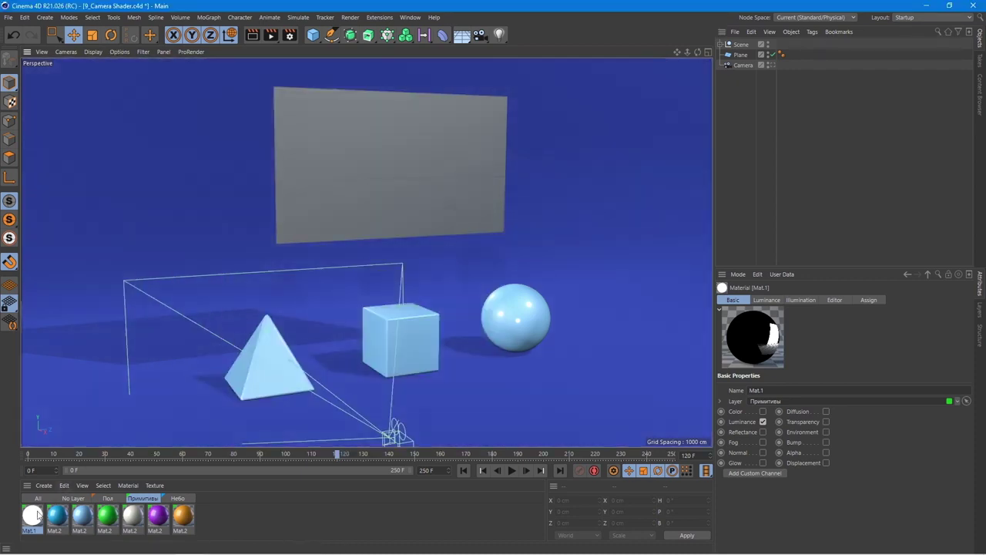
left_click_drag(64, 515, 367, 159)
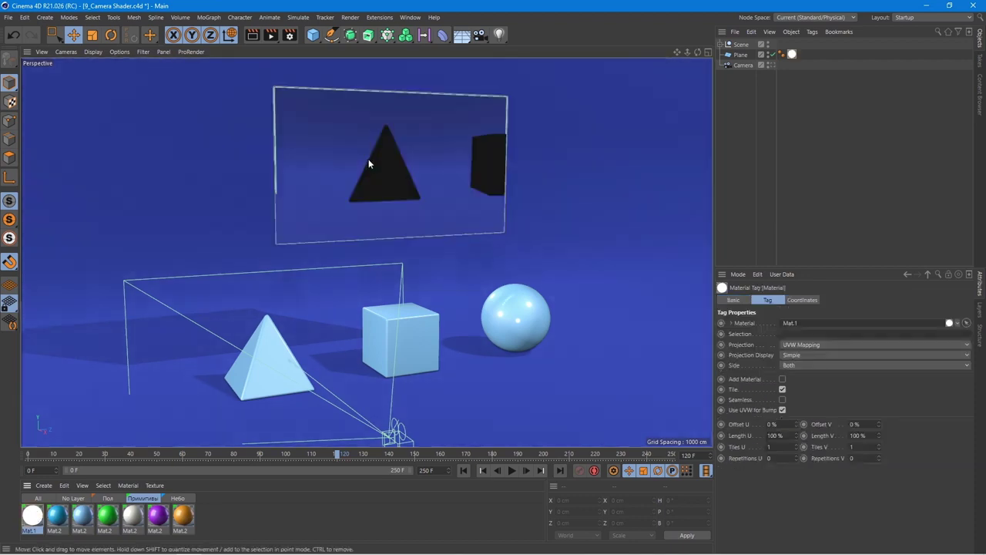
left_click(748, 65)
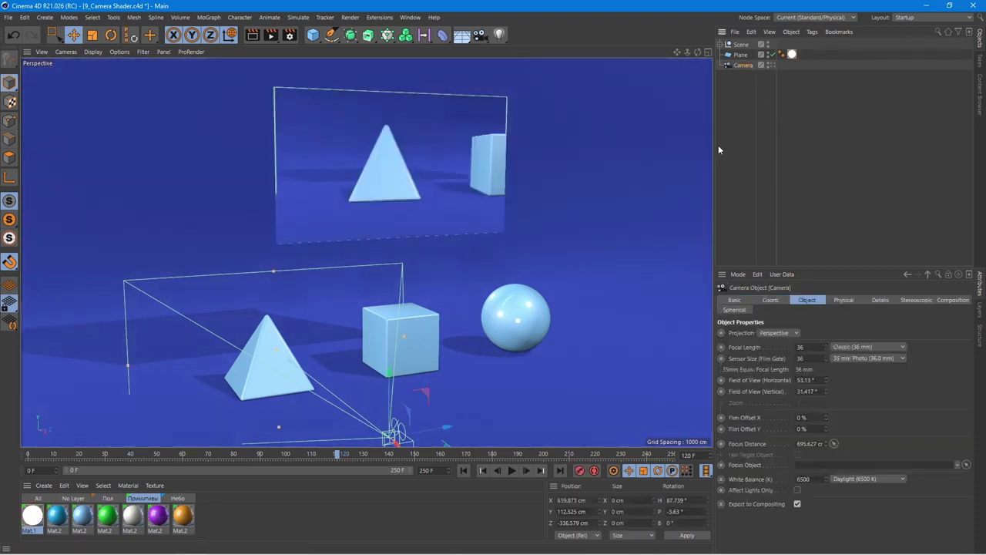
left_click_drag(445, 424, 526, 413)
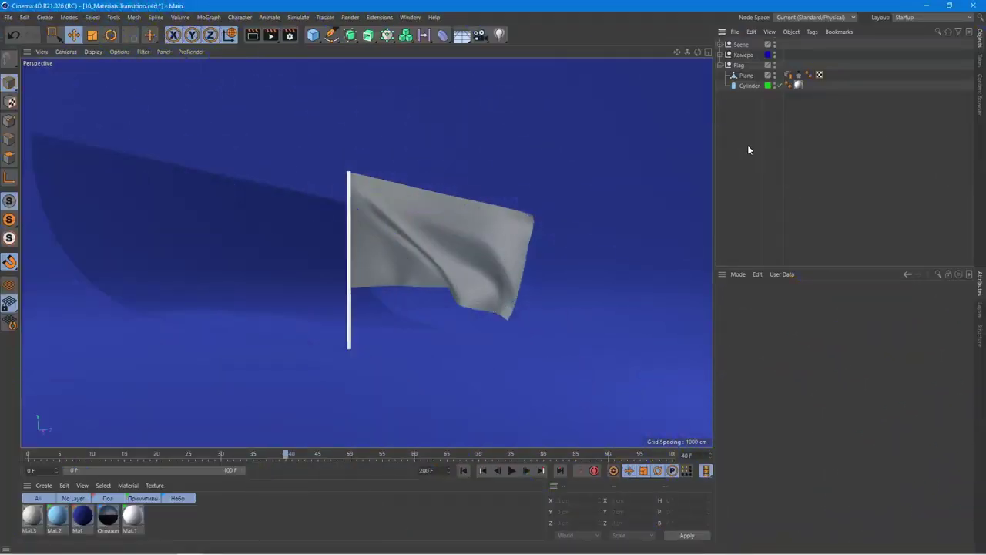
Step: Apply both Mat.2 and Mat.3 to the flag Plane
left_click(56, 515)
left_click(32, 515, "ctrl")
left_click_drag(56, 516, 419, 253)
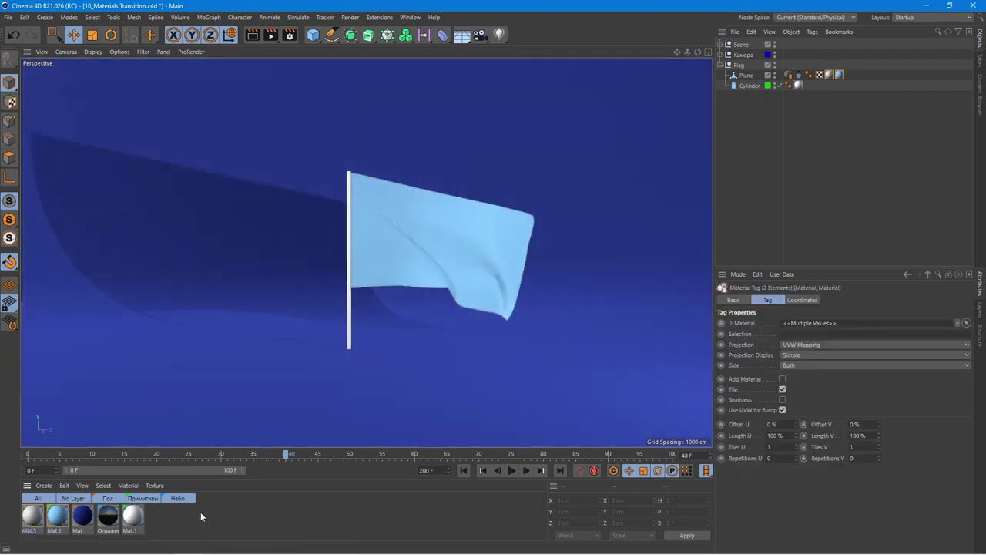
Step: Enable Mat.2's Alpha channel with a Gradient texture
double_click(58, 515)
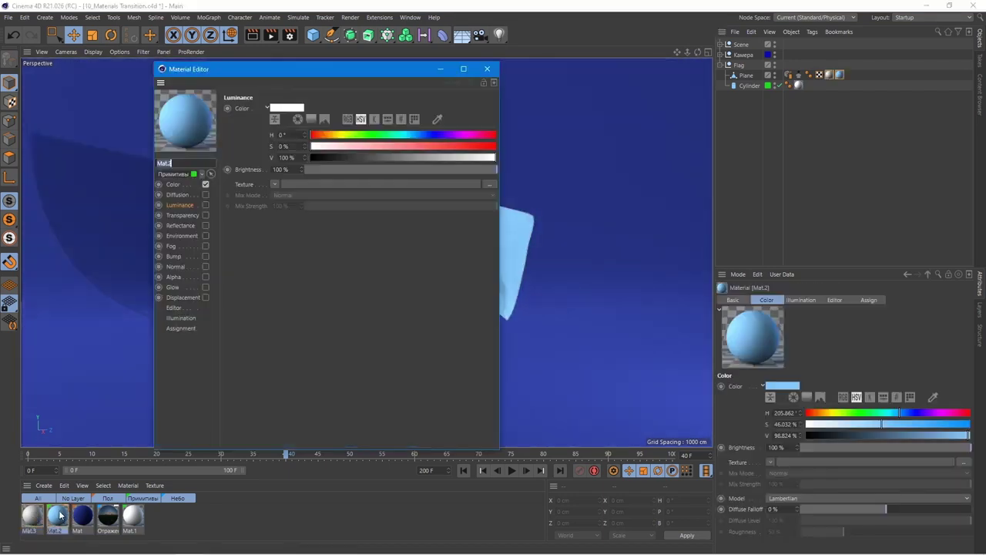
left_click(205, 276)
left_click_drag(351, 69, 702, 57)
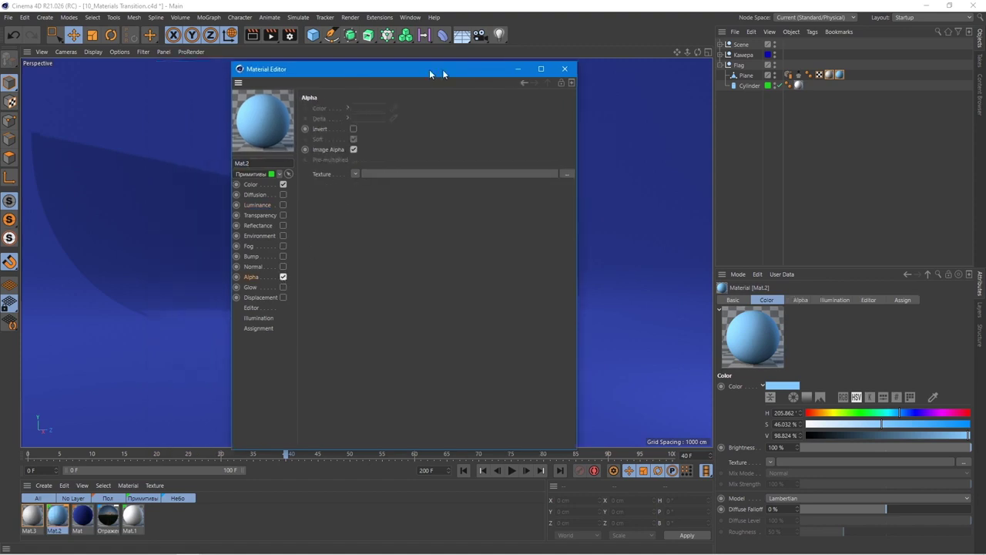
left_click(628, 163)
left_click(659, 298)
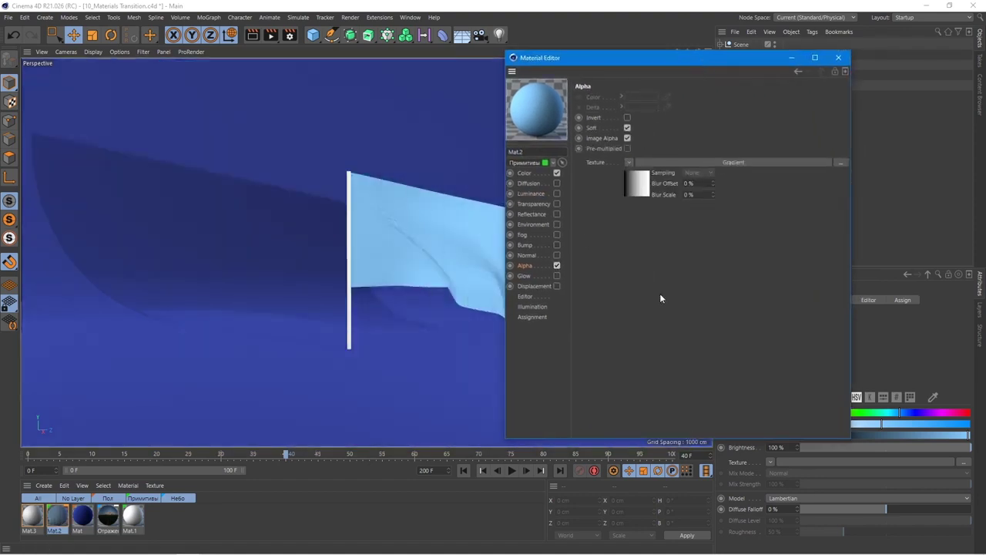
Step: Set Mat.2's alpha Gradient type to 2D - V and shift its middle knot toward white
left_click(659, 161)
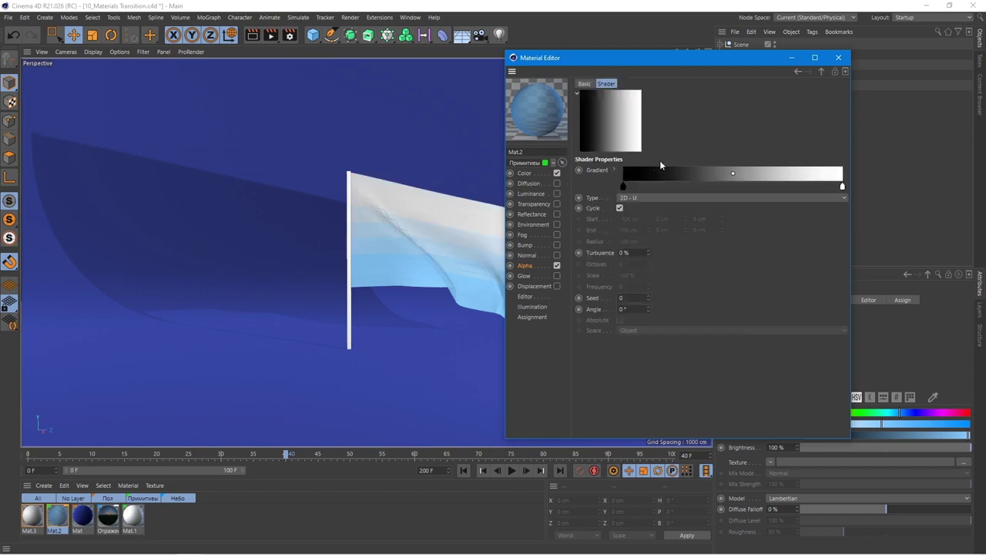
left_click(629, 199)
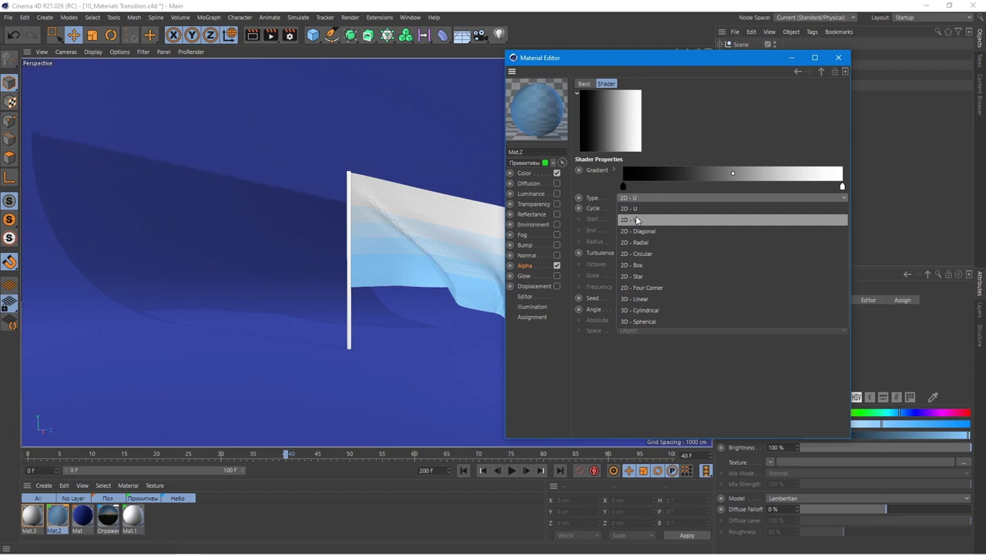
left_click(637, 219)
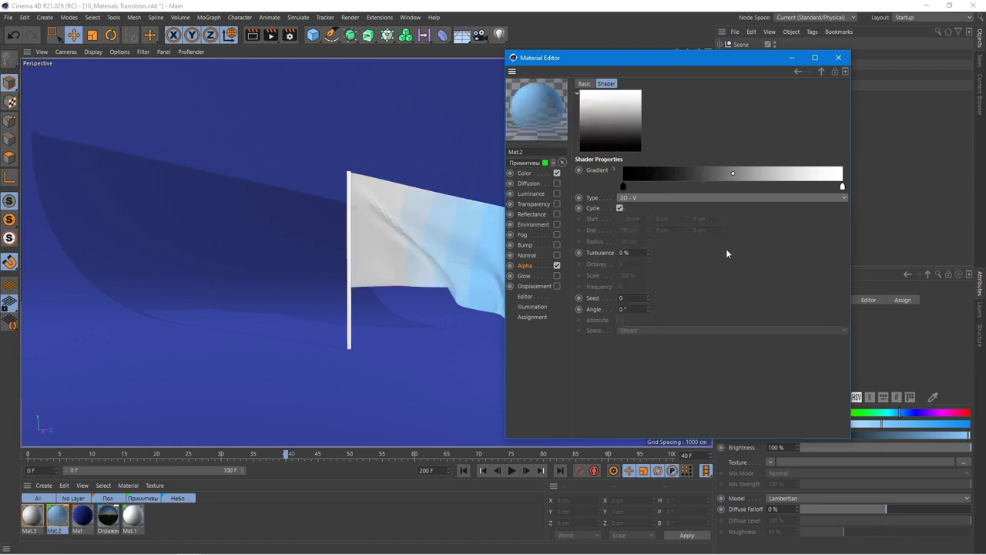
mouse_move(732, 173)
left_mouse_down()
mouse_move(821, 178)
mouse_move(732, 173)
left_mouse_up()
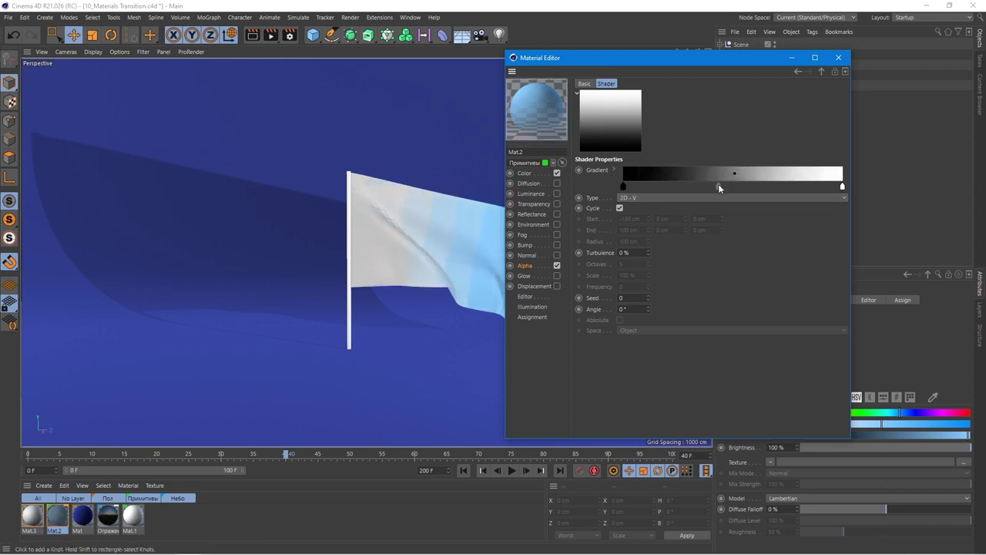
Step: Keyframe the gradient all white at frame 41, black-to-white later, white at frame 83, then play back
left_click_drag(289, 455, 293, 456)
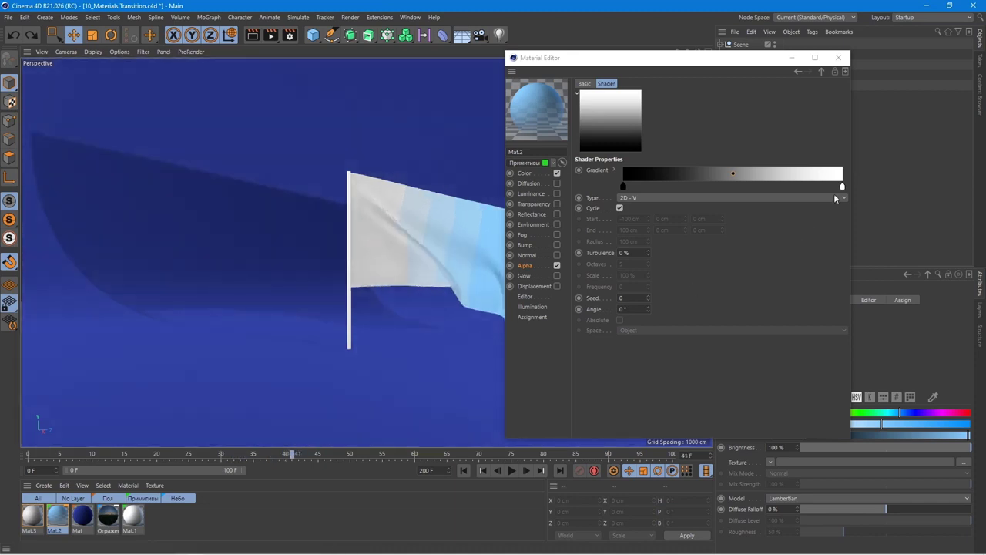
left_click_drag(842, 186, 588, 177)
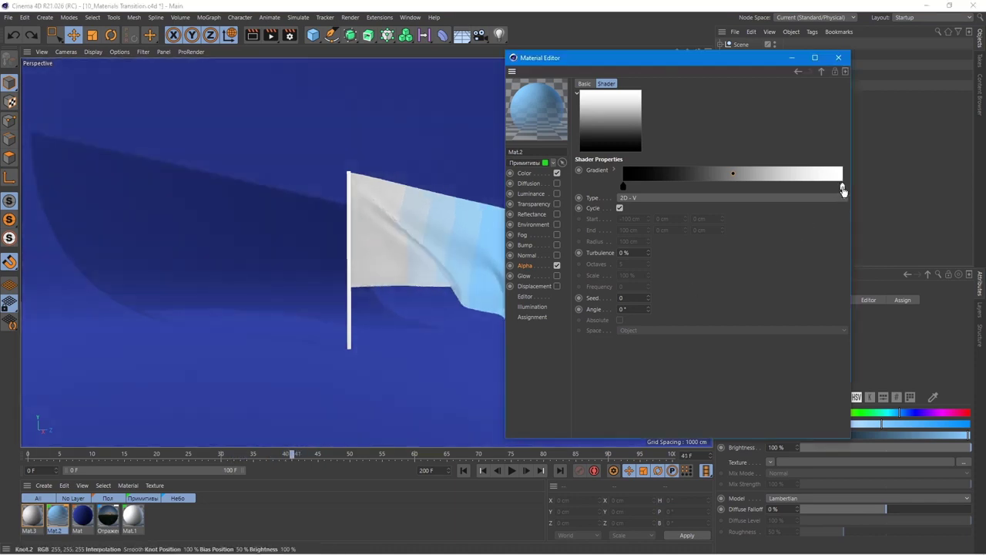
left_click(579, 170)
left_click_drag(293, 454, 447, 456)
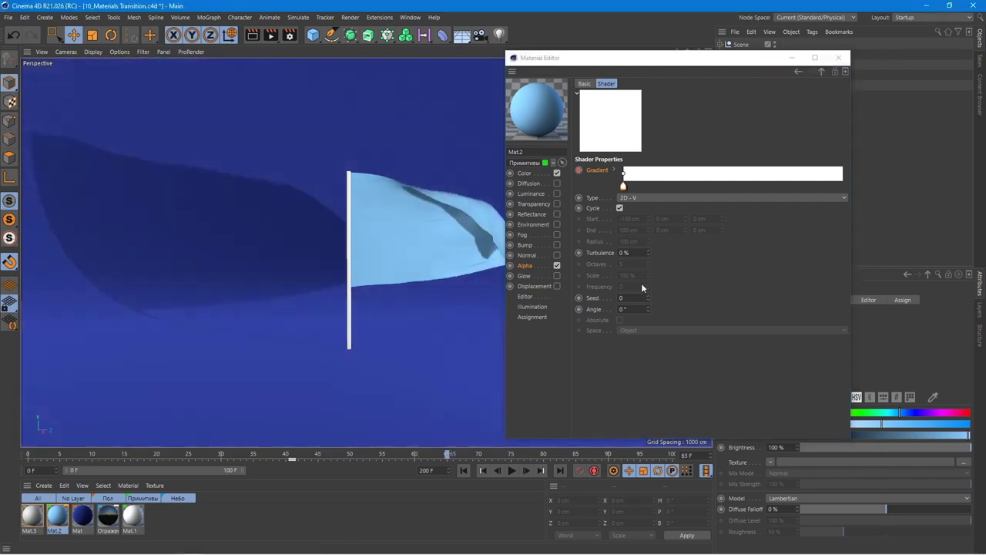
left_click_drag(623, 186, 842, 185)
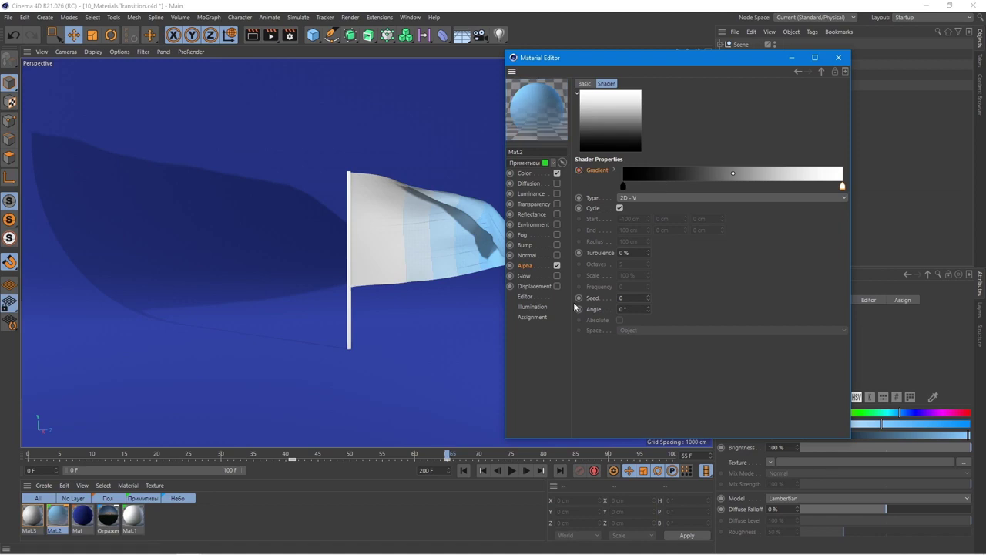
left_click_drag(446, 454, 556, 454)
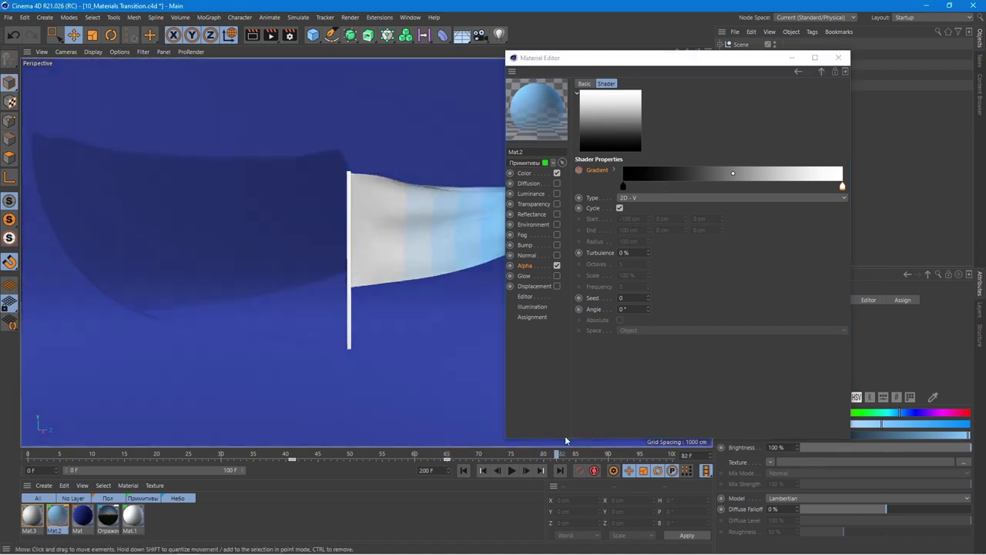
left_click_drag(623, 186, 877, 199)
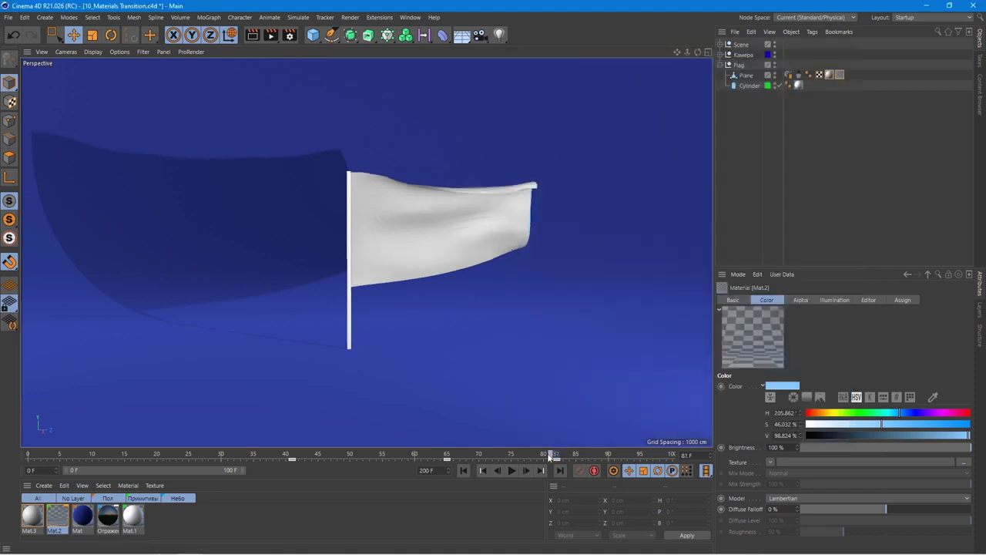
key("F8")
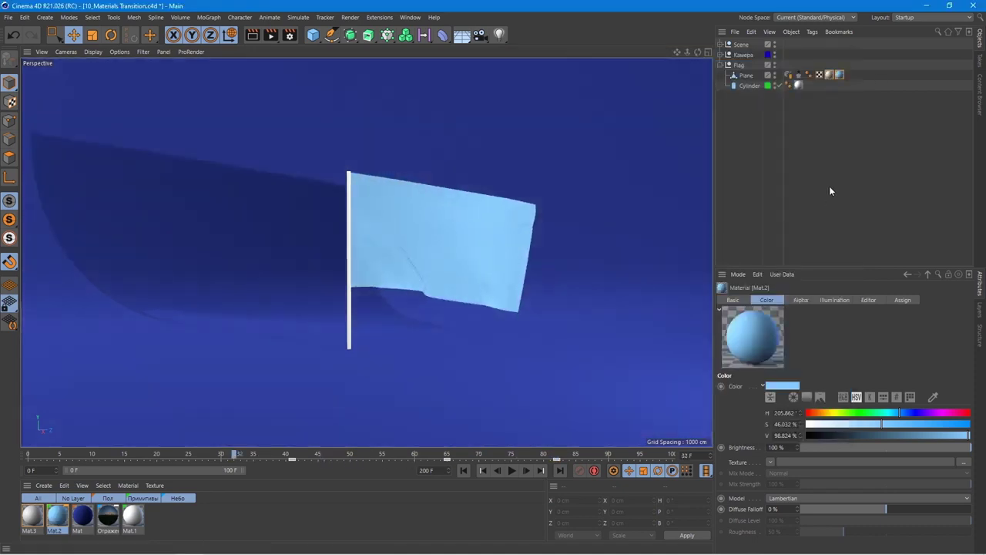